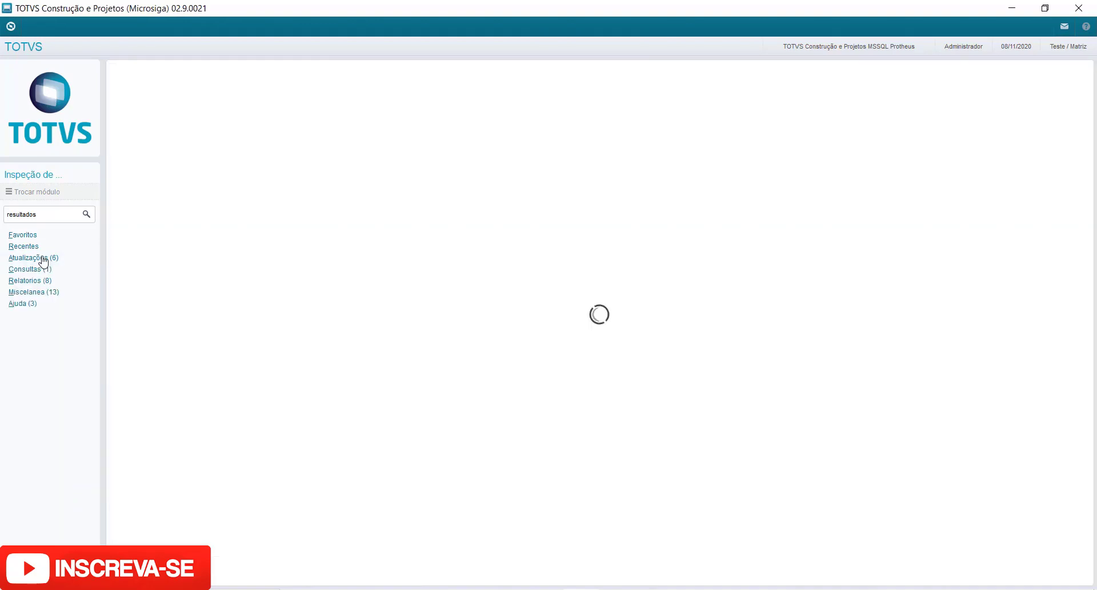
Open the Ensaios (tests) registration routine under Atualizações > Cadastros.
click(41, 258)
click(50, 270)
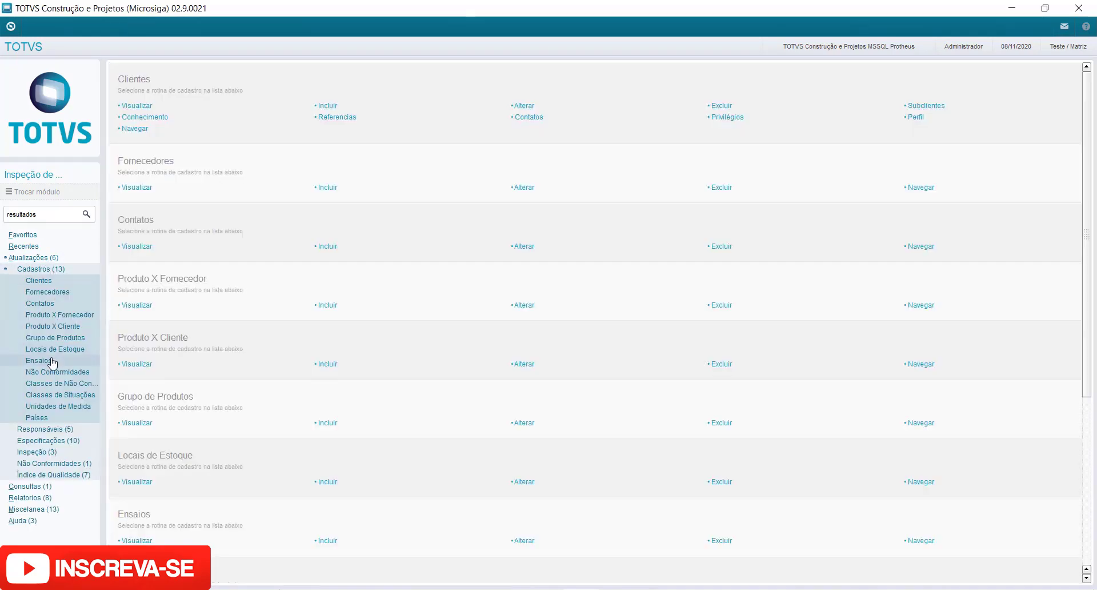
click(52, 361)
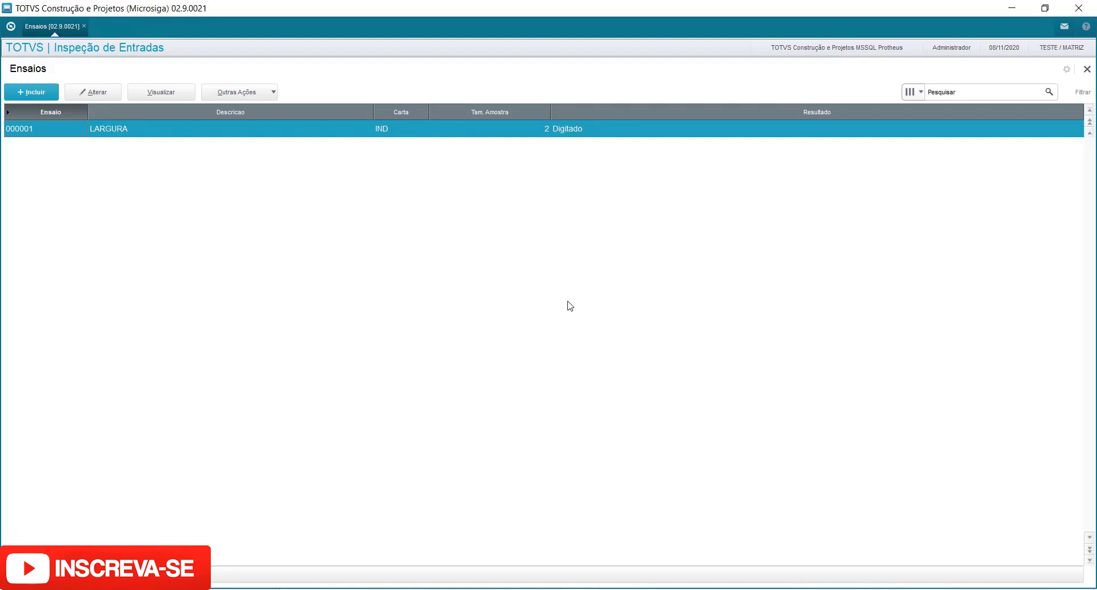
Start a new test with code 0000002 and description ESPESSURA.
click(30, 92)
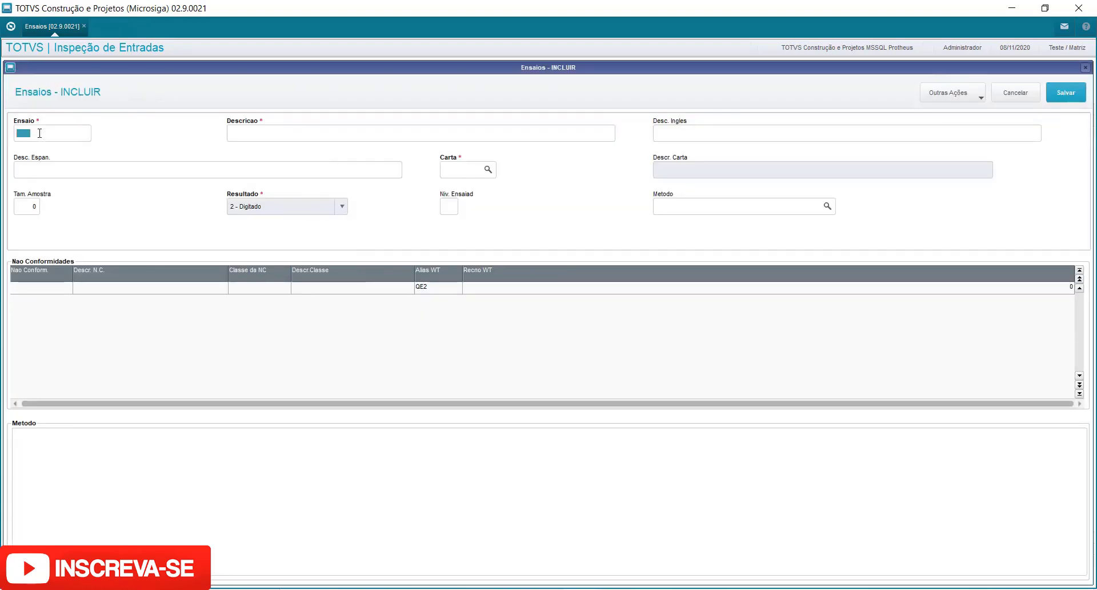
text(0000002)
key(Tab)
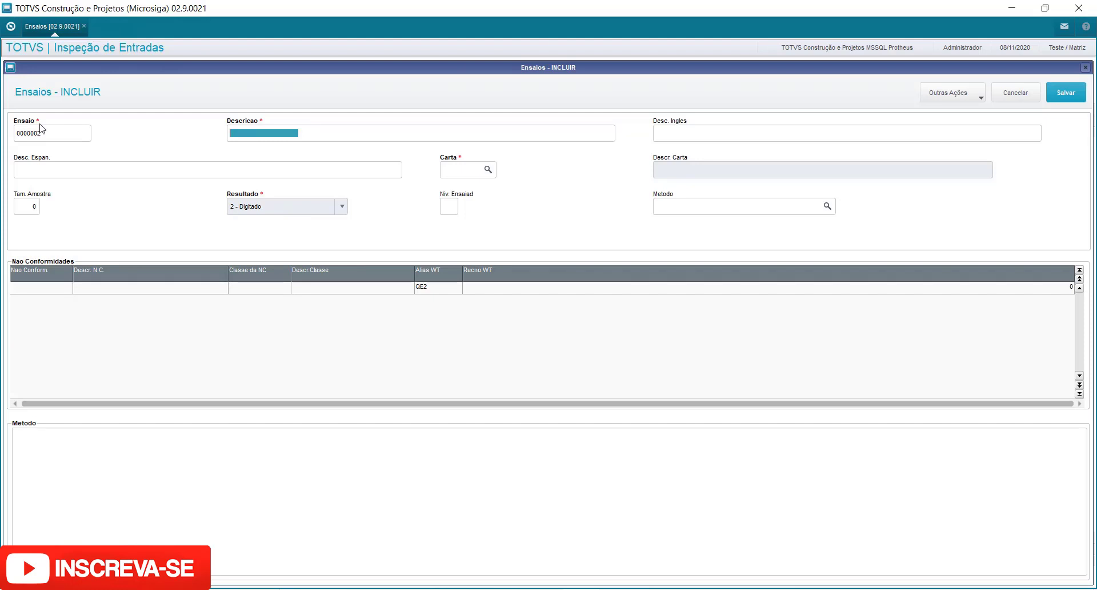
text(ES)
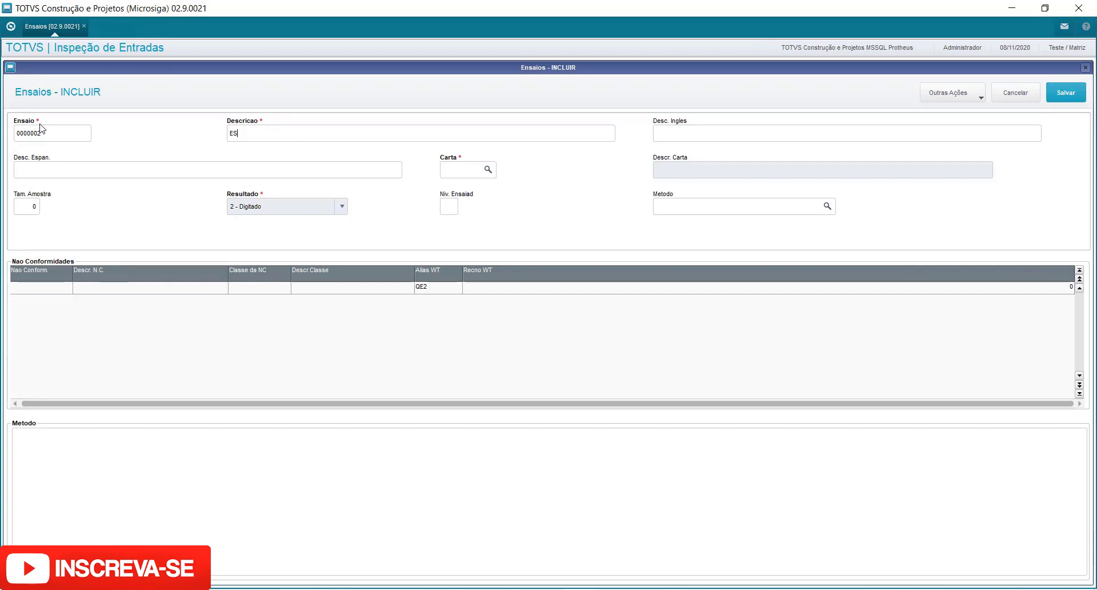
text(PESSURA)
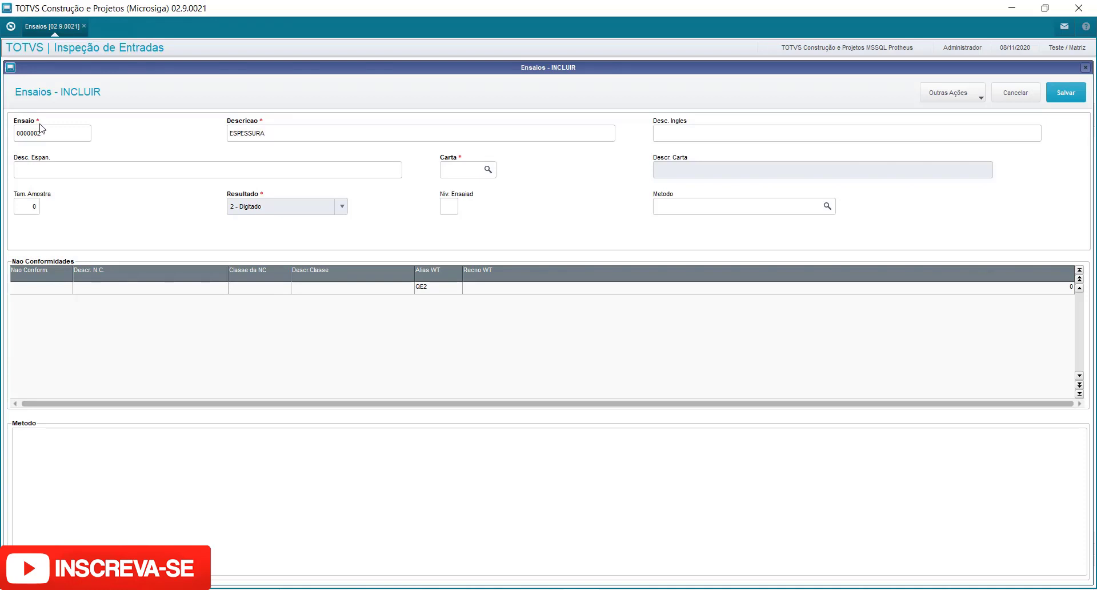
Set the test's control chart to IND (Individuais) from the chart lookup list.
key(Tab)
key(Tab)
key(Tab)
key(F1)
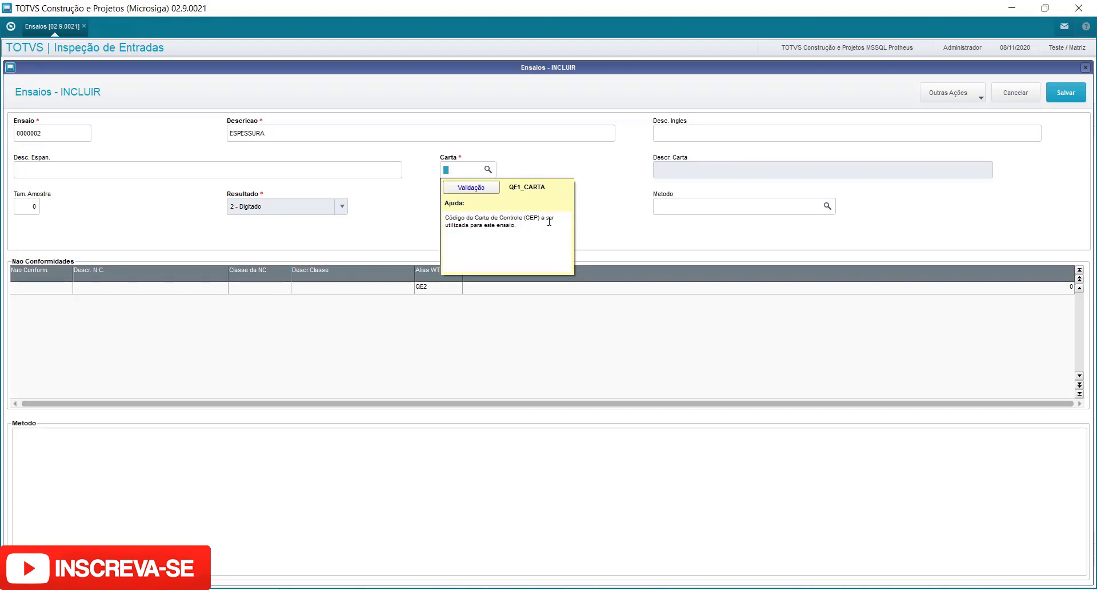
click(486, 170)
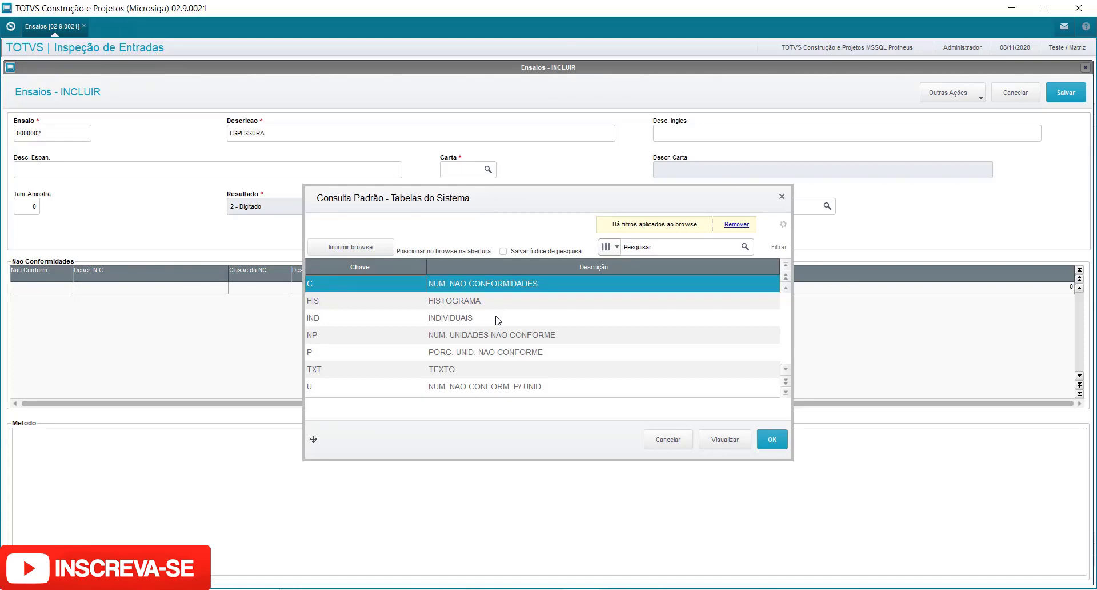
click(497, 319)
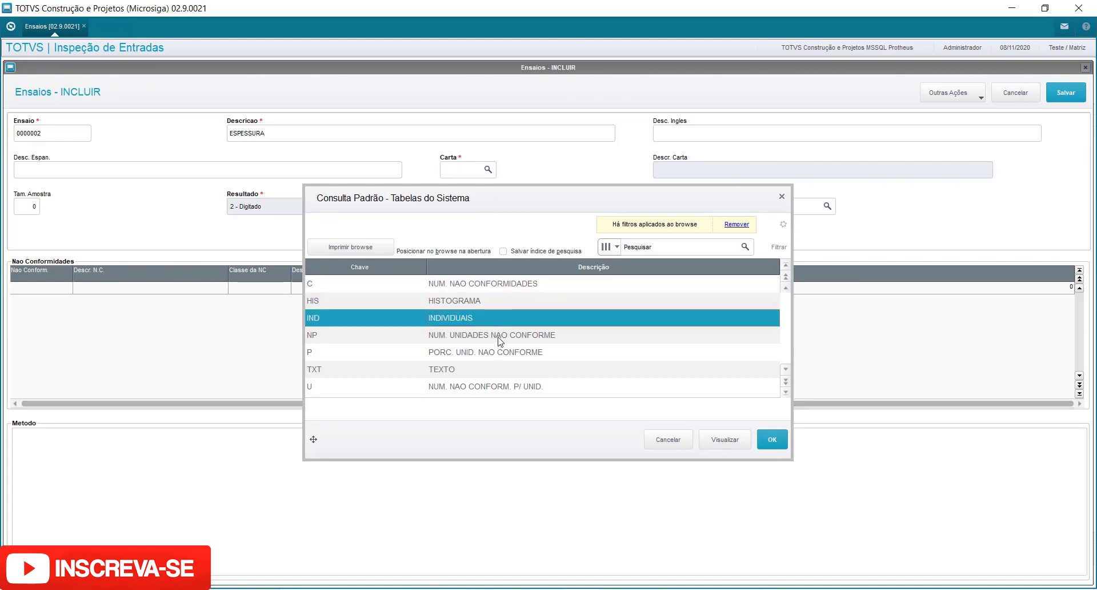
click(499, 340)
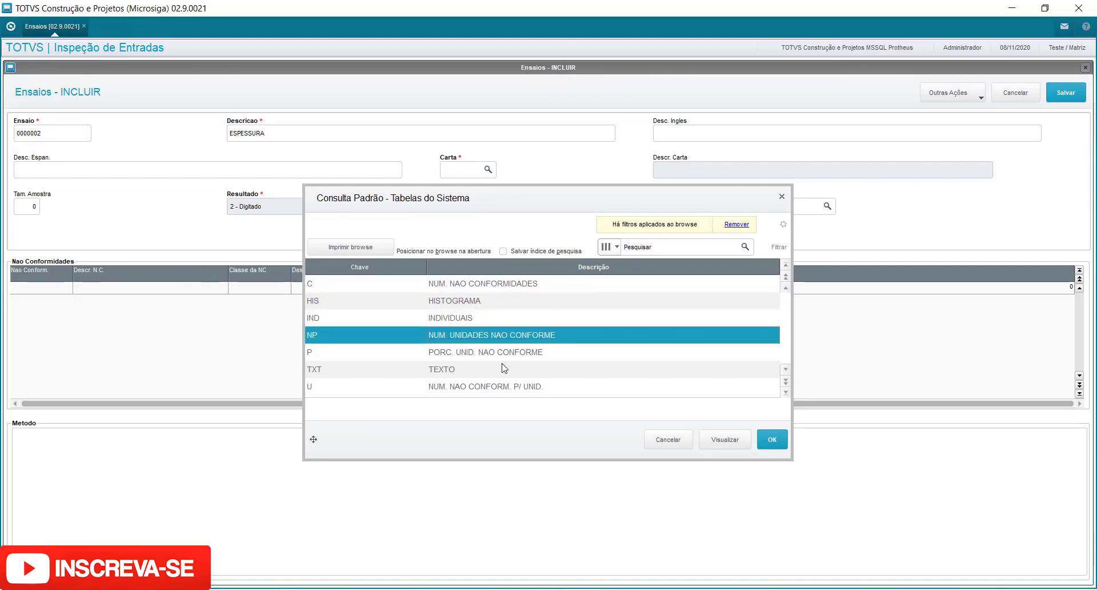
click(503, 368)
key(Down)
key(Down)
key(Down)
key(Down)
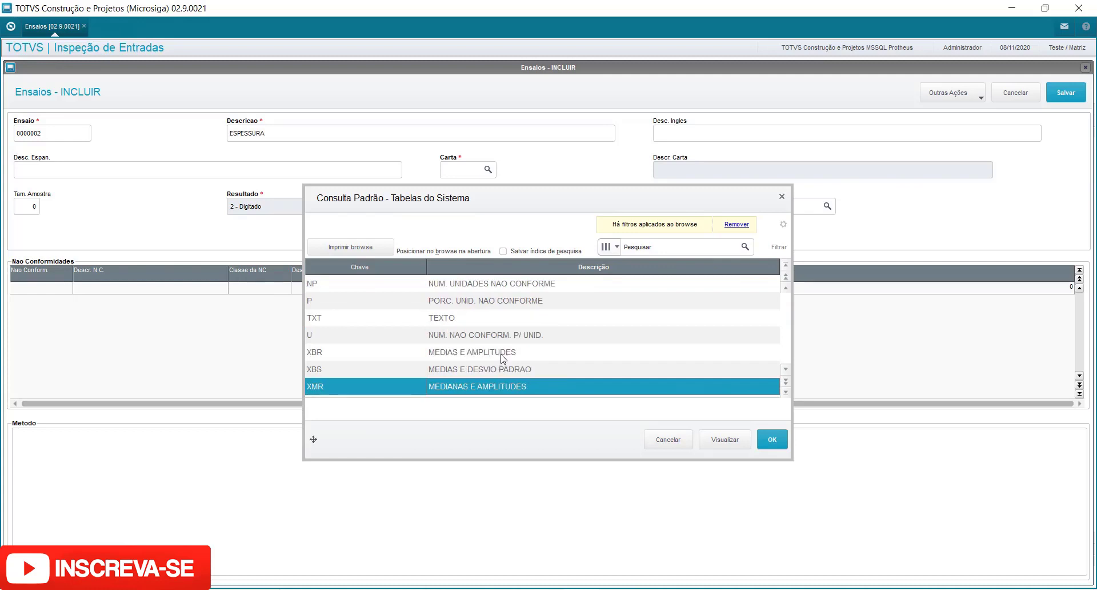
key(Up)
key(Up)
key(Up)
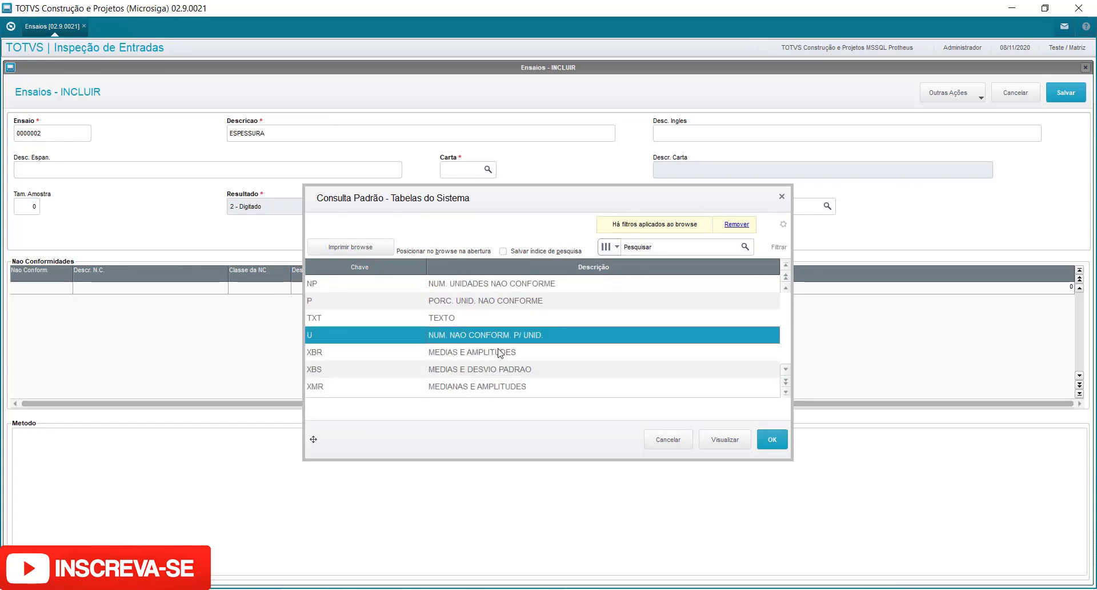
key(Up)
key(Up)
key(Up)
key(Up)
key(Up)
key(Up)
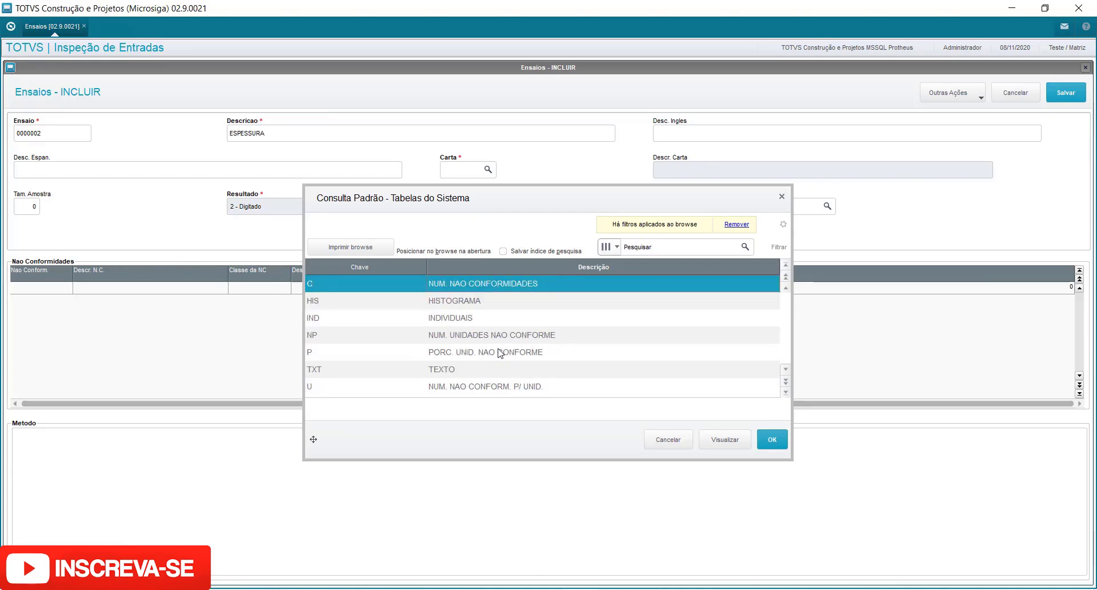
click(450, 322)
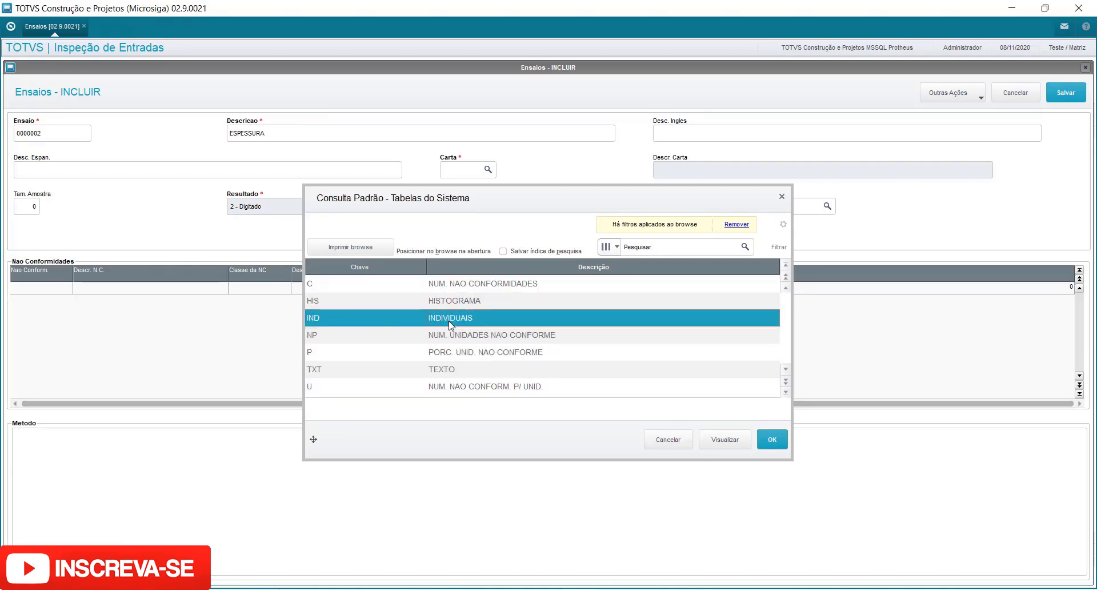
click(771, 439)
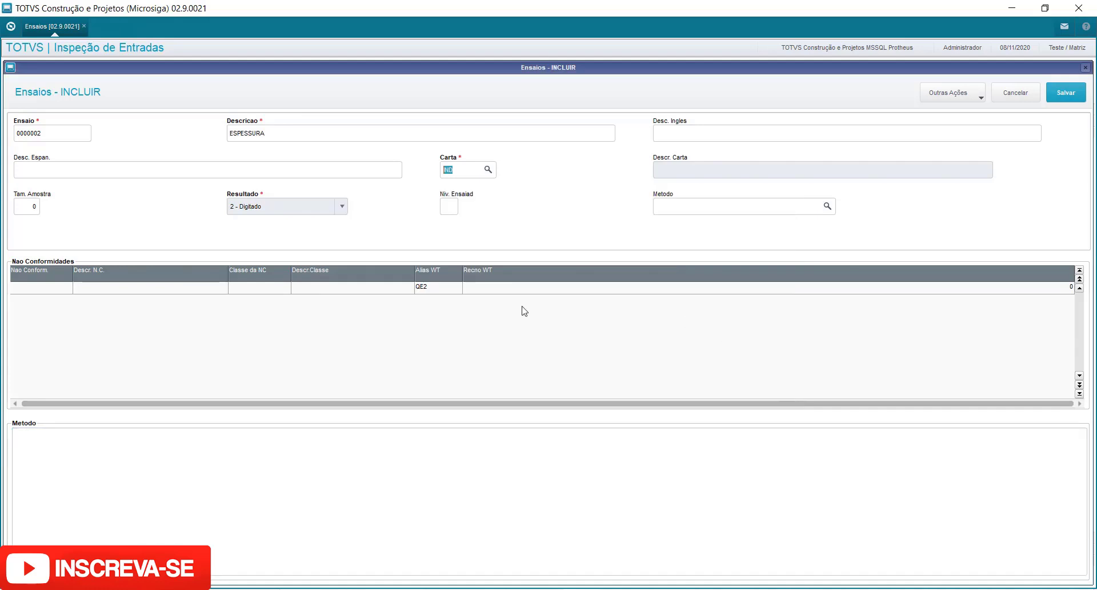
Set the sample size to 2.
click(25, 205)
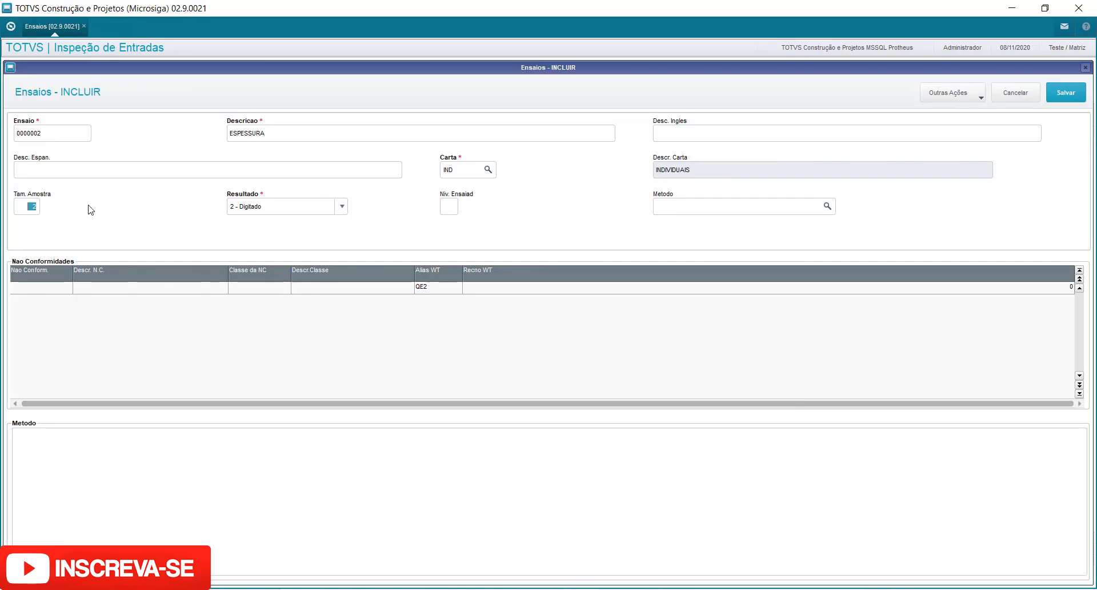
text(1)
key(Tab)
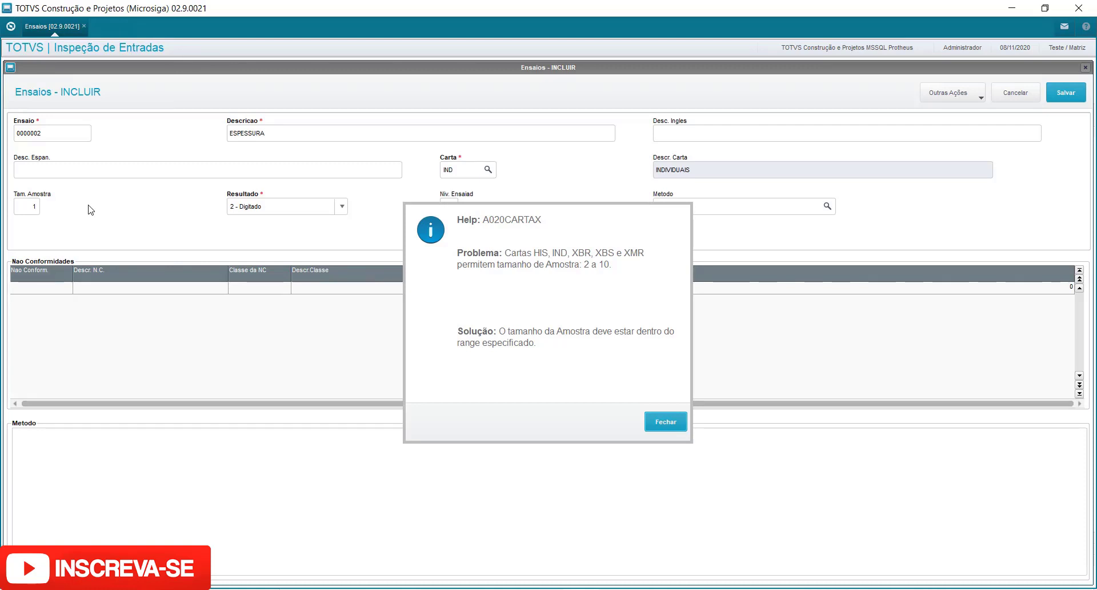
click(672, 426)
text(2)
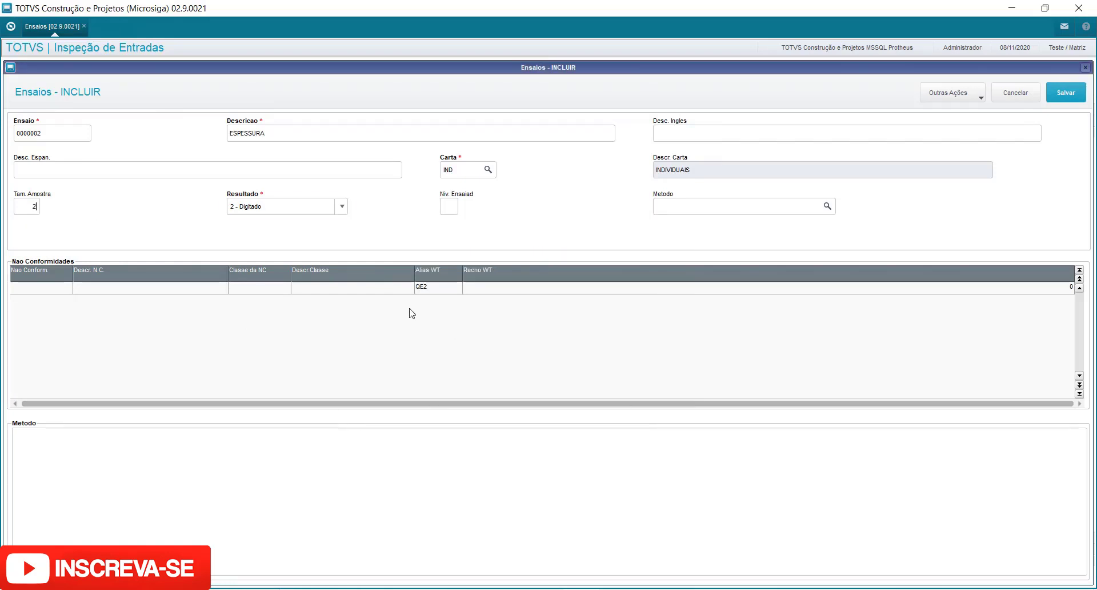
key(Tab)
Open the result-type options and keep 2 - Digitado.
click(313, 210)
click(317, 203)
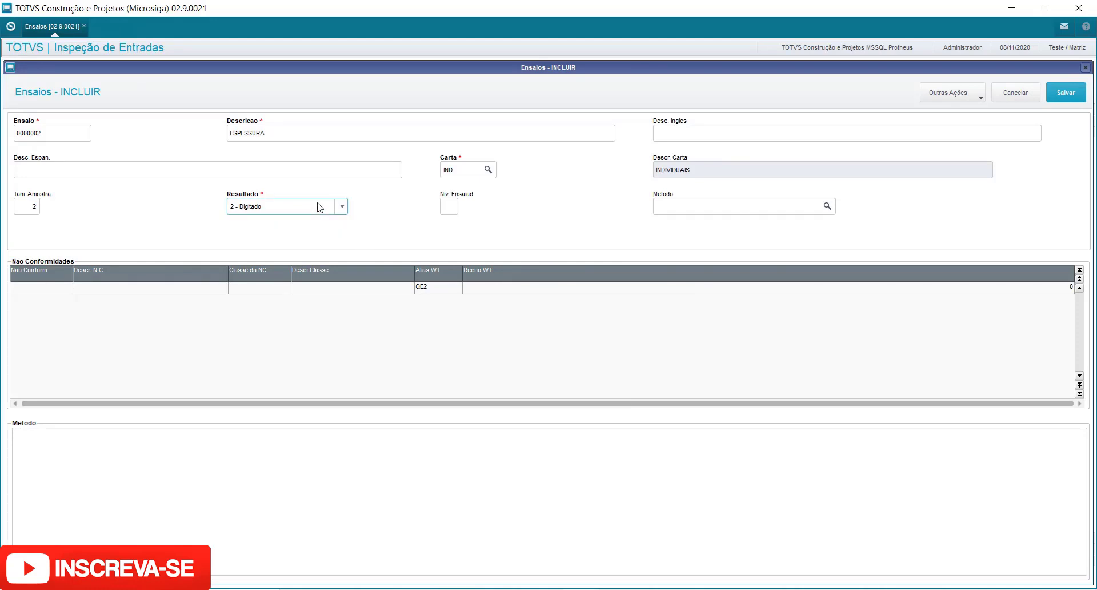
click(321, 207)
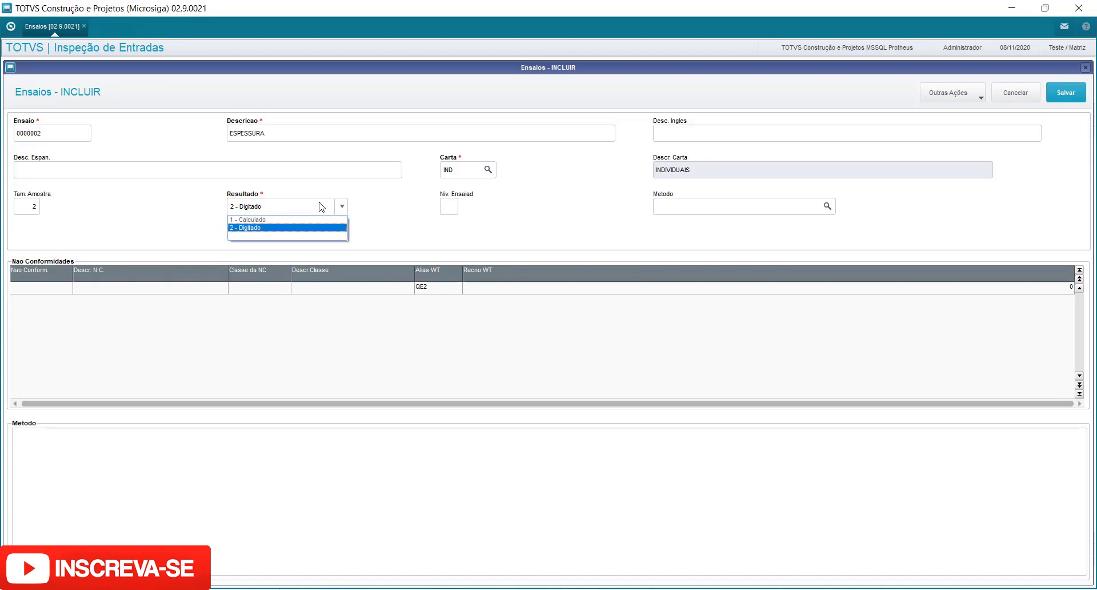
click(320, 208)
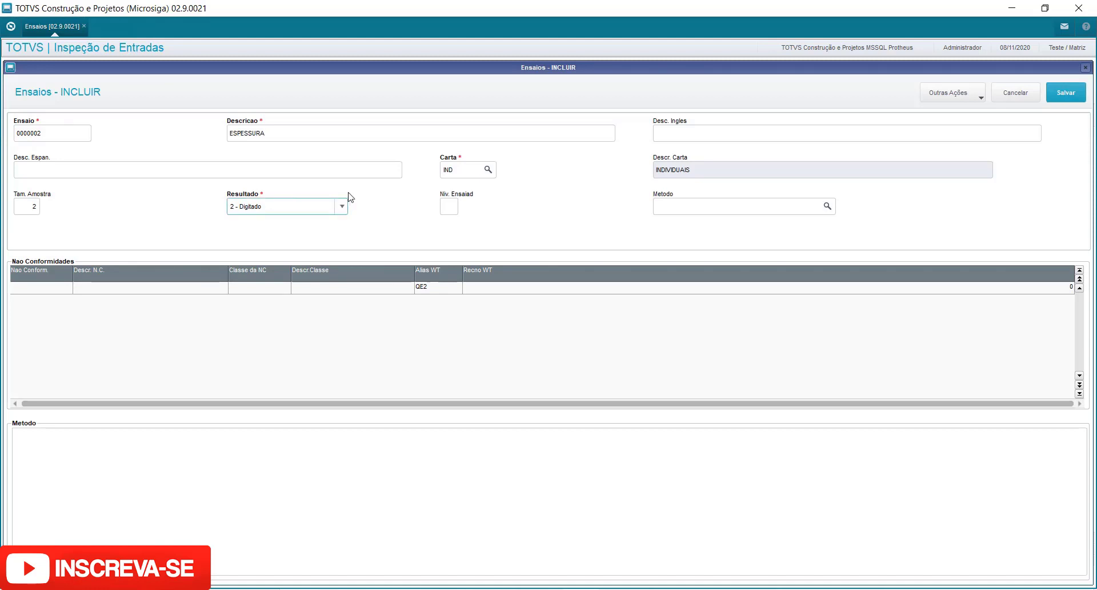
Try to set the test level to 5 and browse the method lookup without choosing one.
click(455, 208)
text(5)
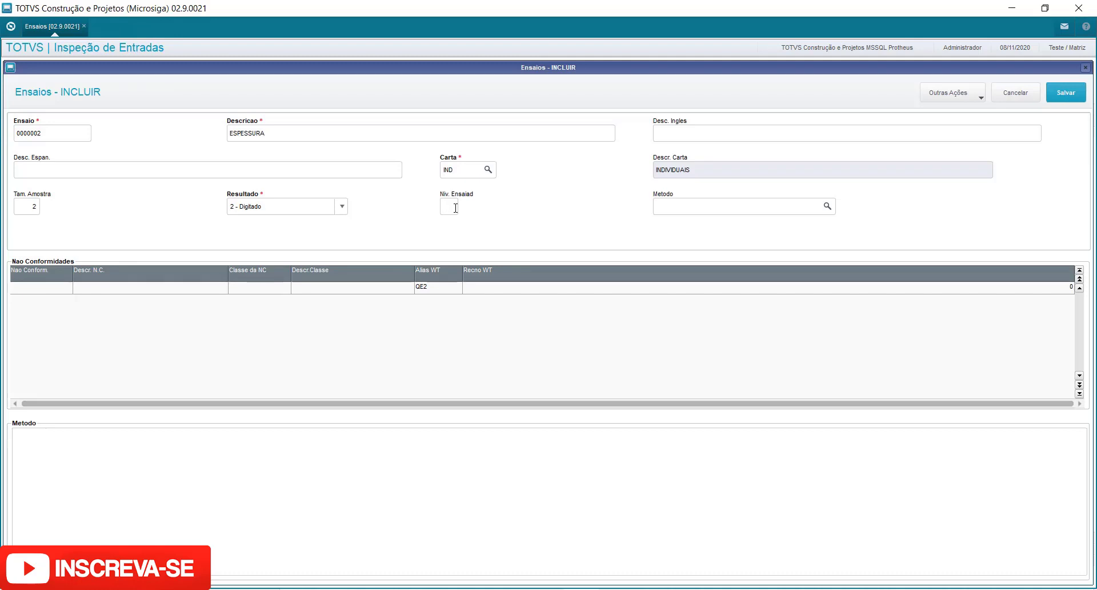
key(Tab)
click(828, 206)
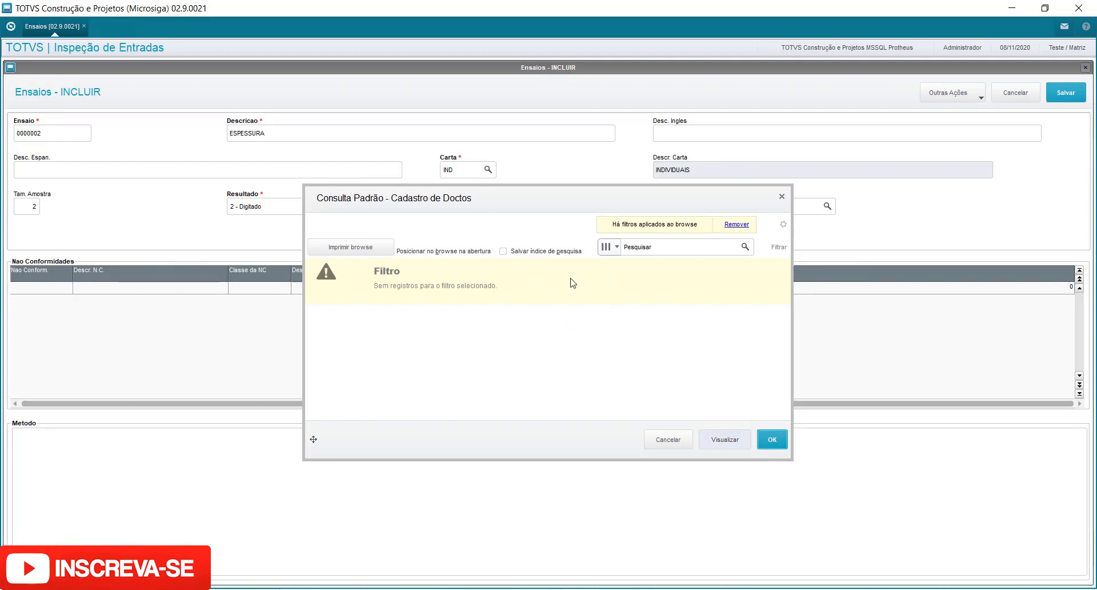
click(667, 439)
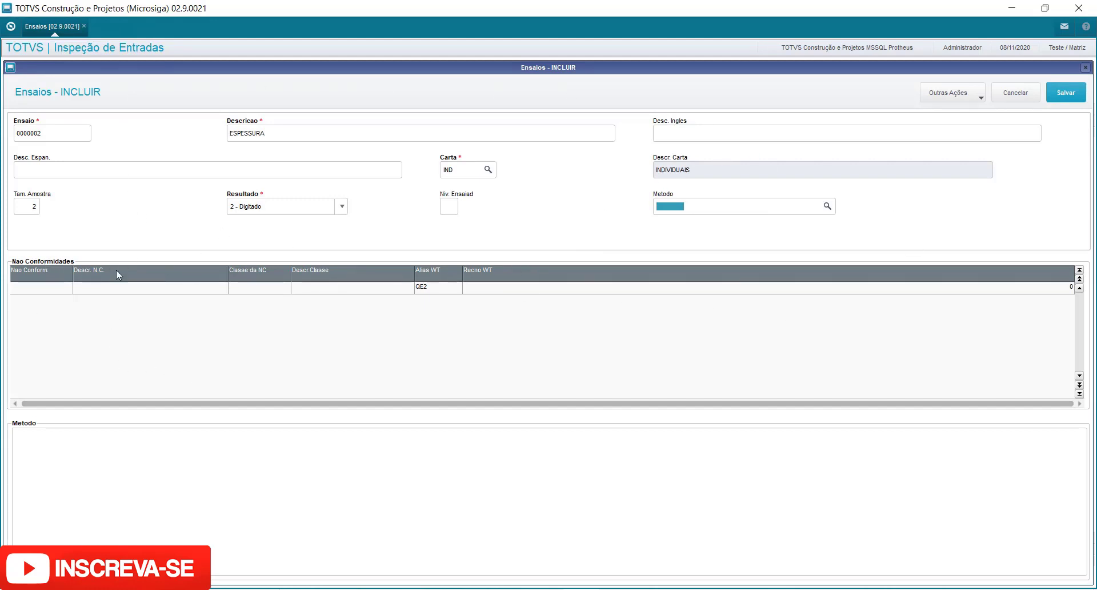
Add non-conformity 000002 FORA DIMENSIONAL to the test's non-conformity list.
click(50, 290)
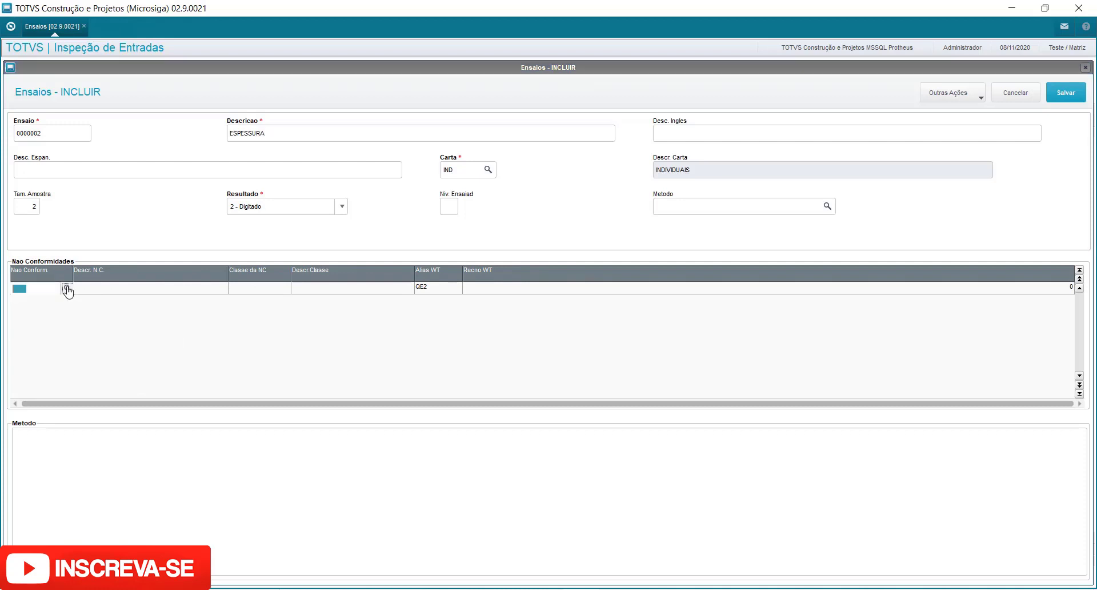
click(66, 288)
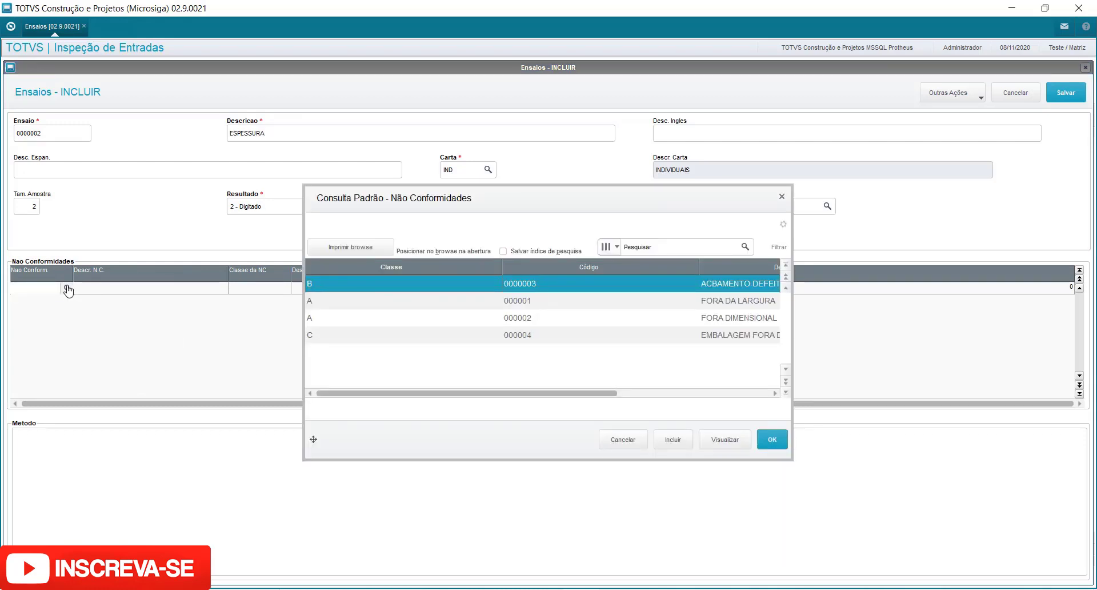
drag(502, 394, 623, 394)
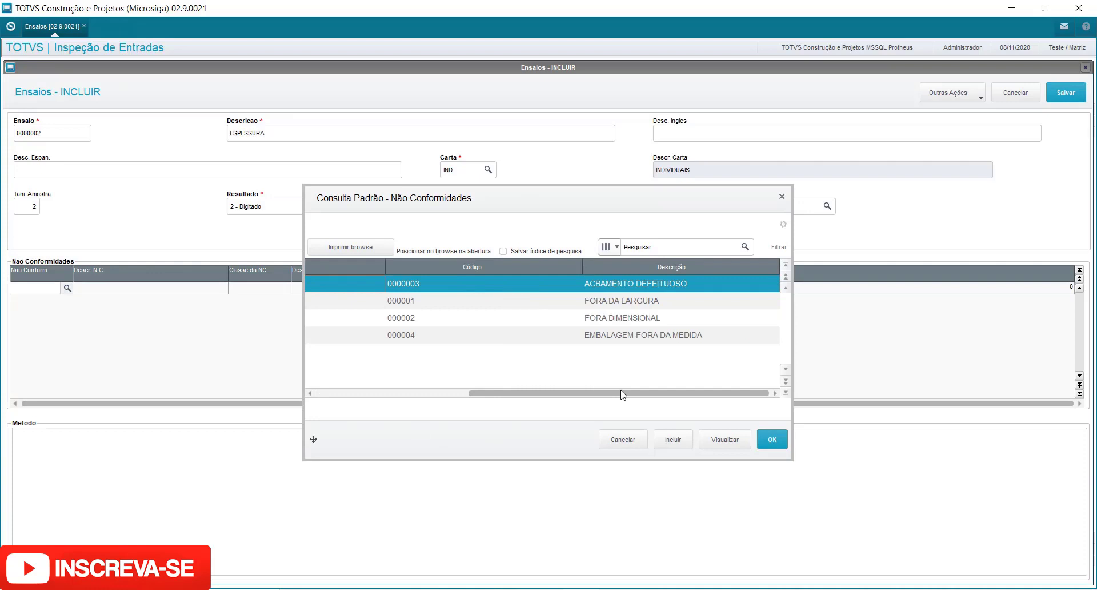
click(641, 320)
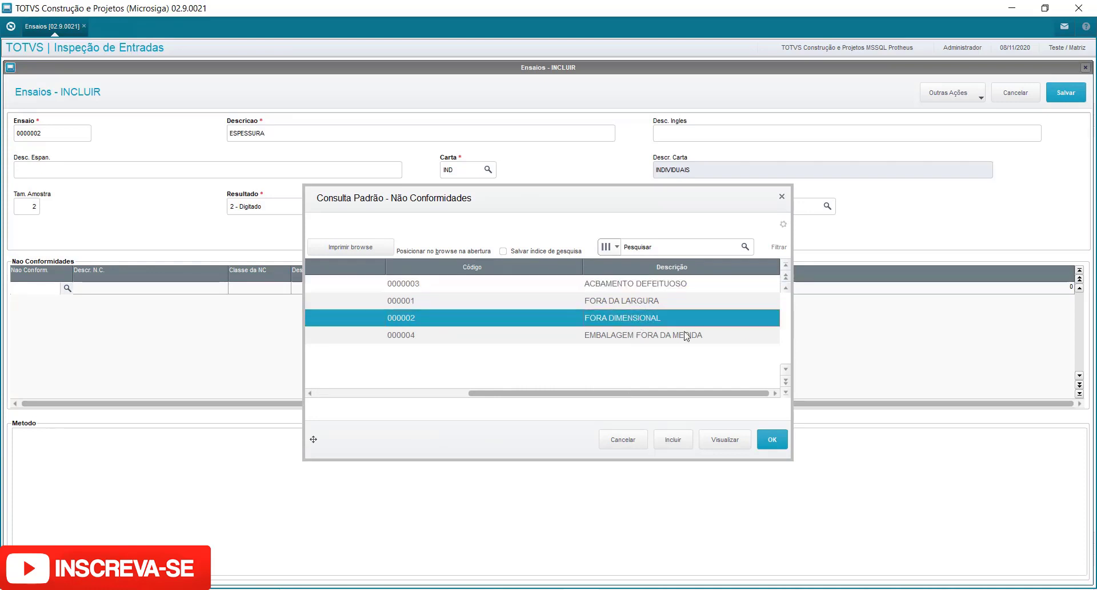
click(772, 440)
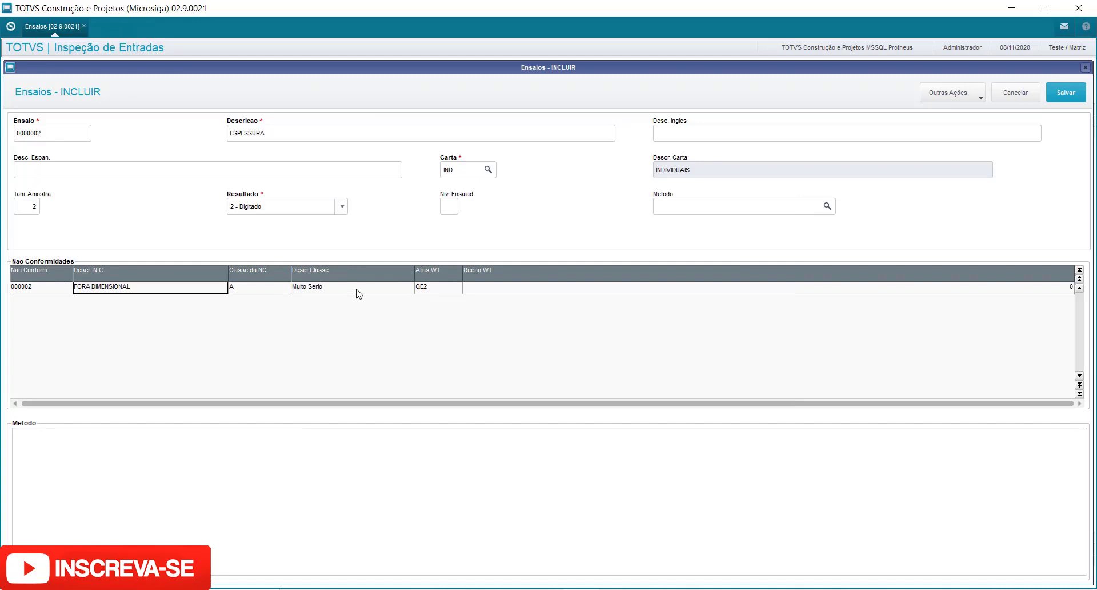
key(Down)
key(Up)
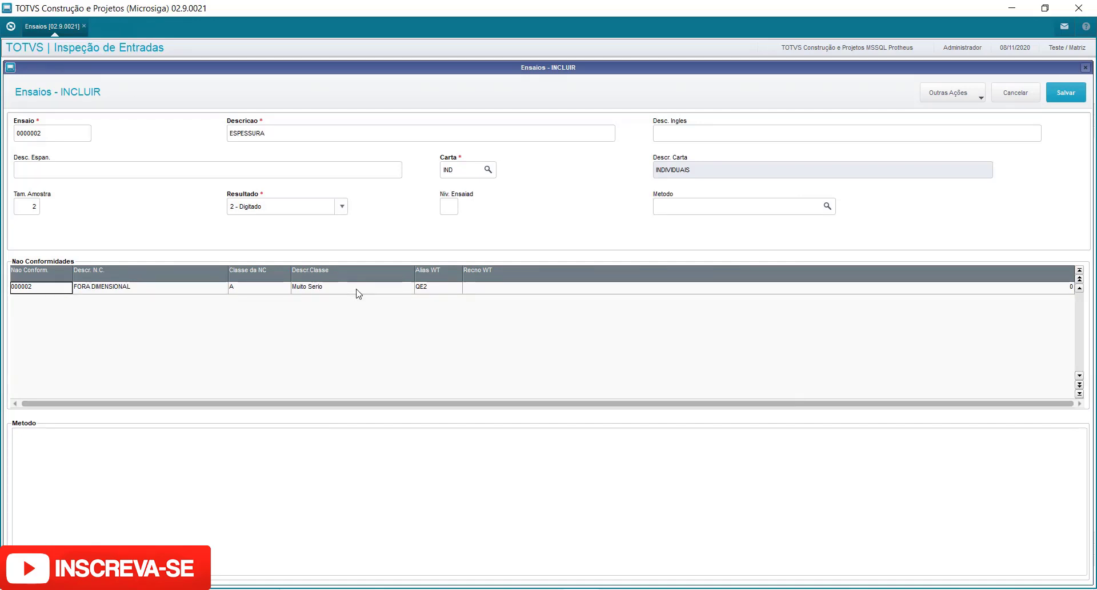
Write the method text "Medir a espessura do material conforme desenho." and save the test.
click(281, 442)
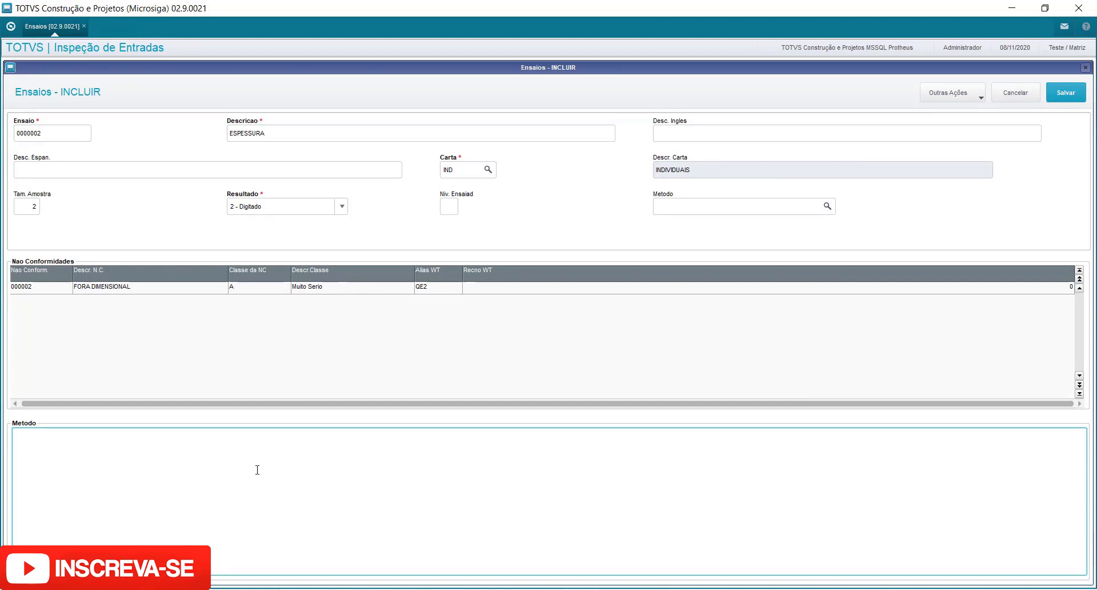
text(Ana)
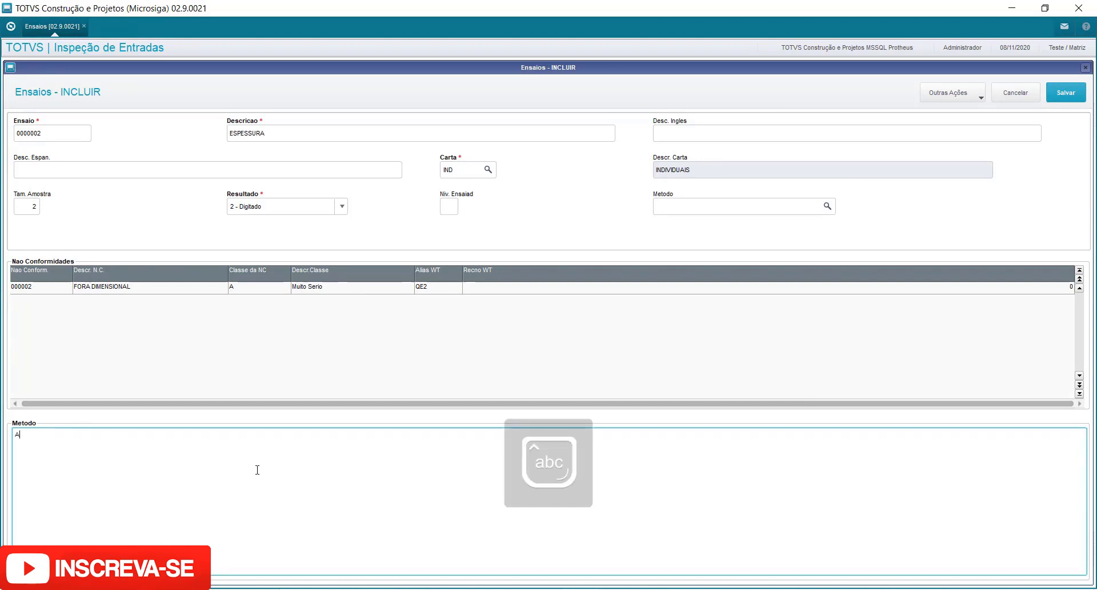
key(BackSpace)
key(BackSpace)
key(BackSpace)
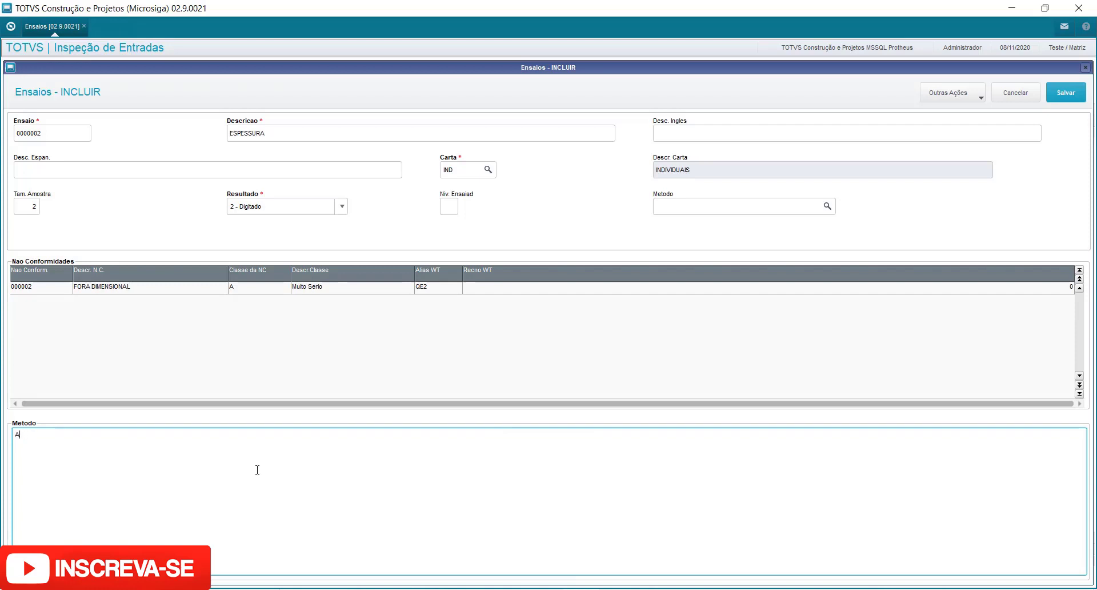
text(Medir a espessura do material conforme desenho.)
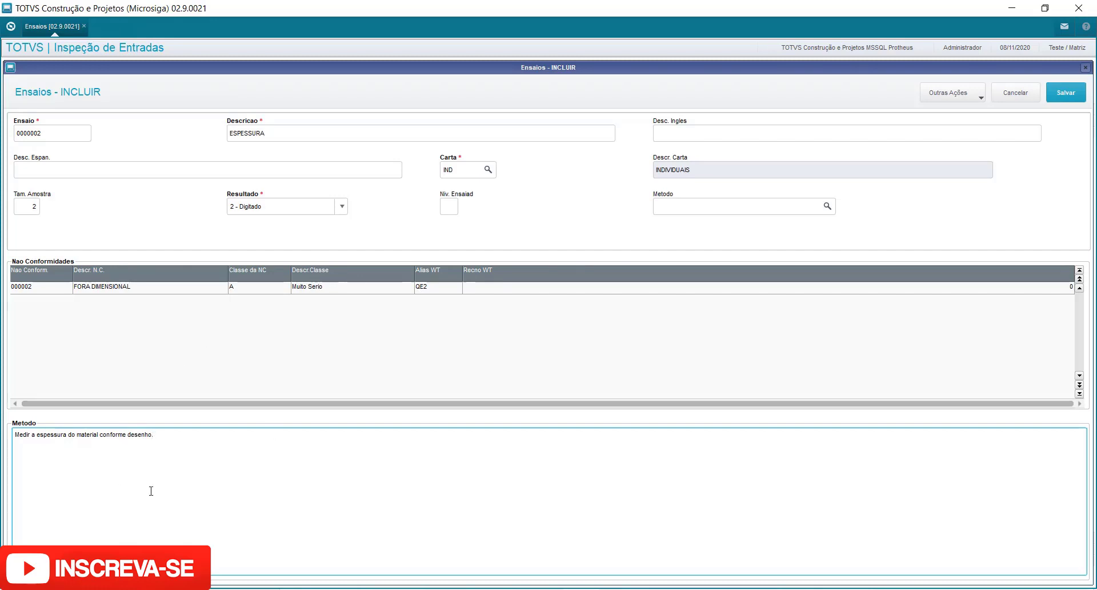
click(1066, 92)
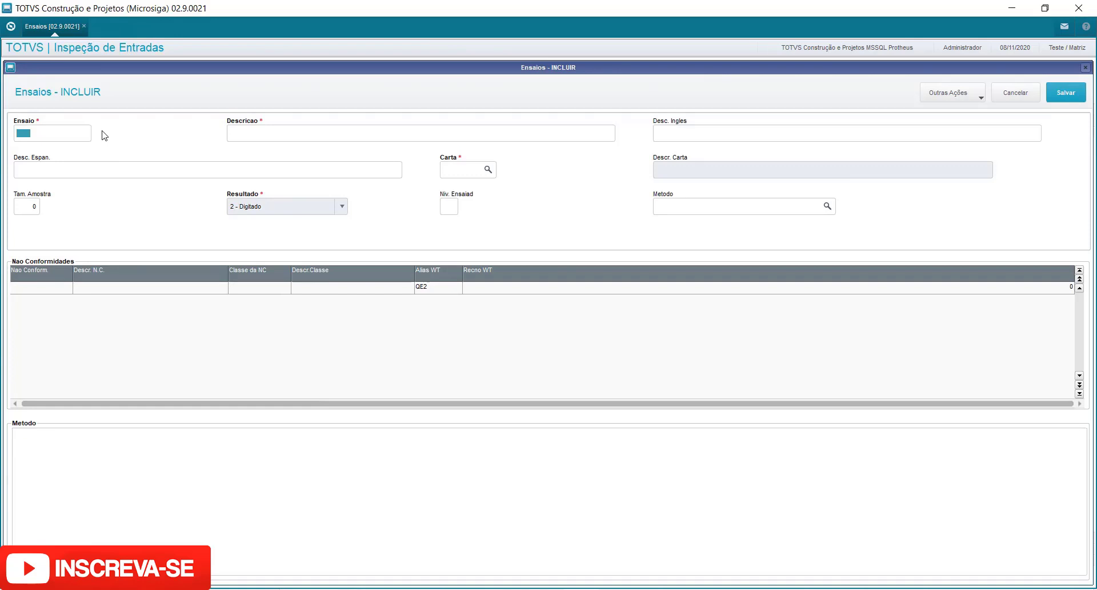
Start a new test with code 000003 and the description COR AMARELO.
text(000003)
key(Tab)
text(vis)
key(Caps_Lock)
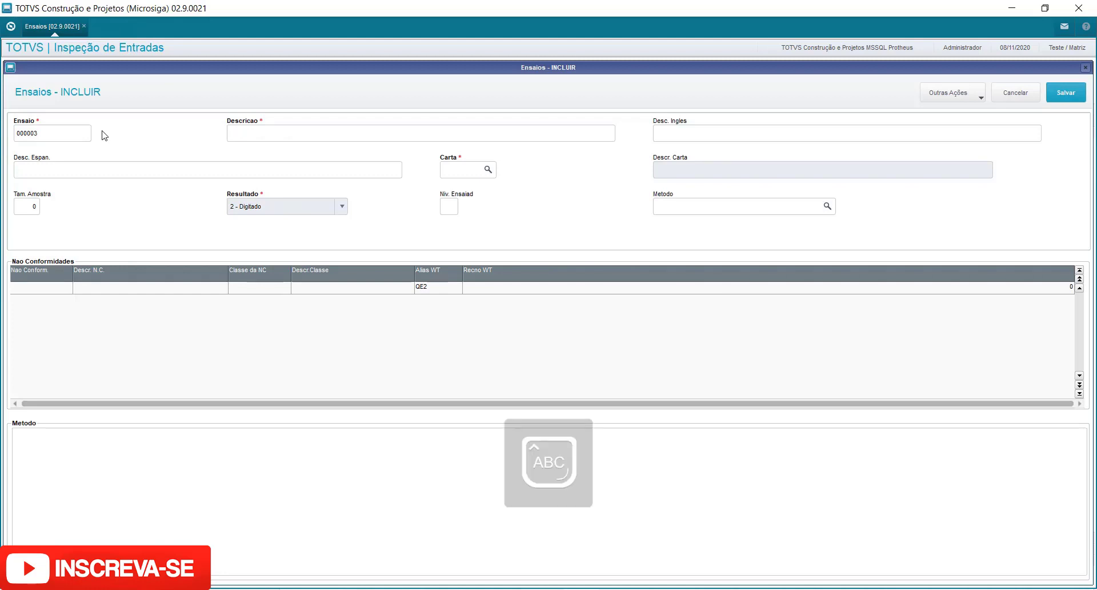
text(ISUAL)
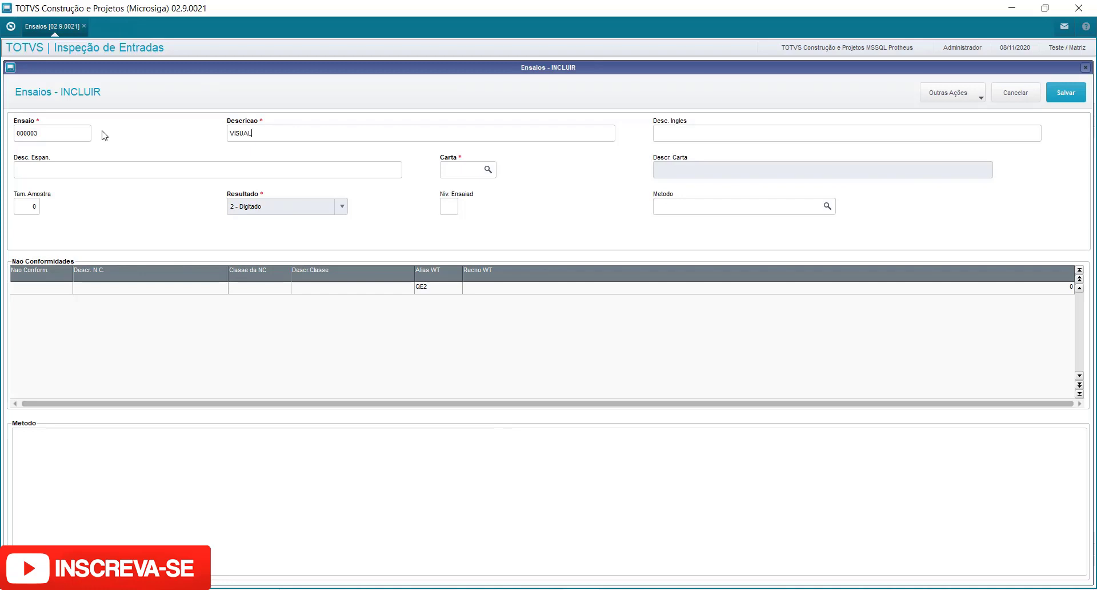
key(BackSpace)
key(BackSpace)
key(BackSpace)
key(BackSpace)
key(BackSpace)
key(BackSpace)
text(COR AMARELO)
key(Tab)
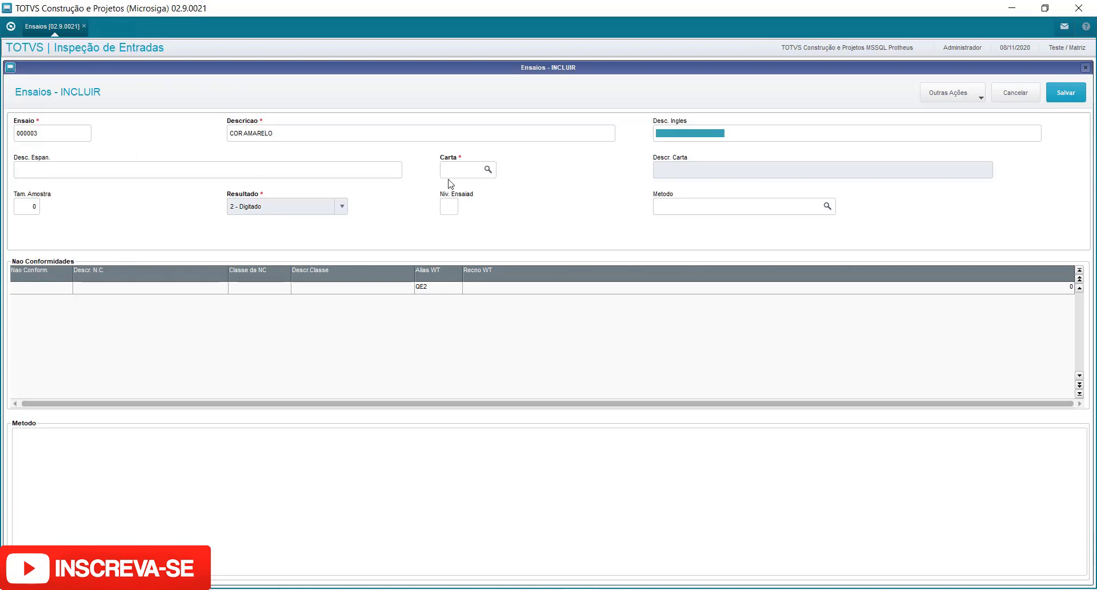
Set the test's control chart to TXT (TEXTO) from the chart lookup.
click(488, 171)
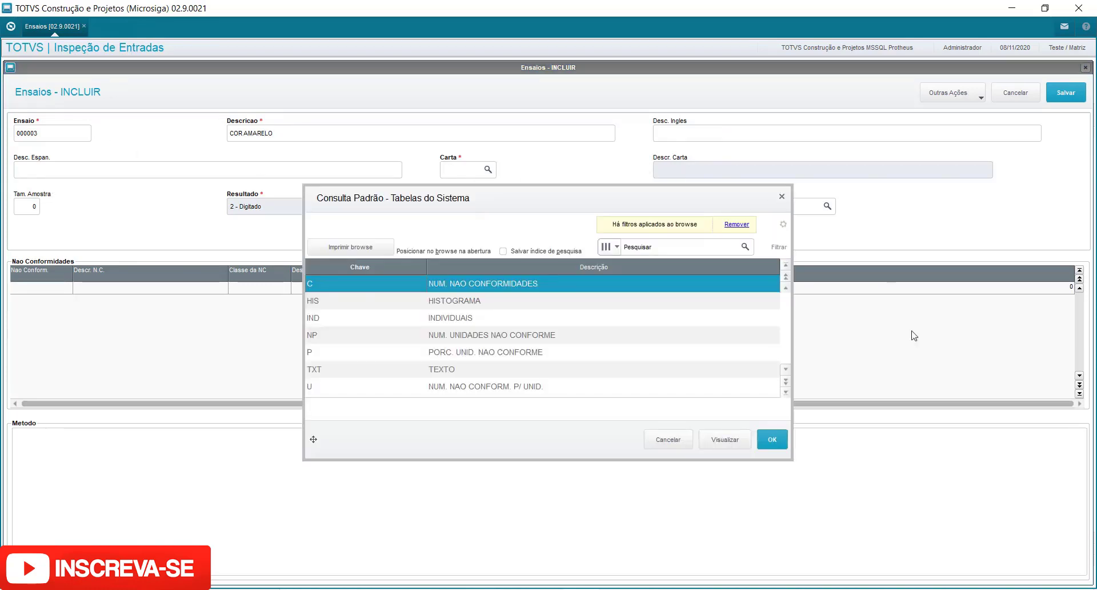
click(786, 392)
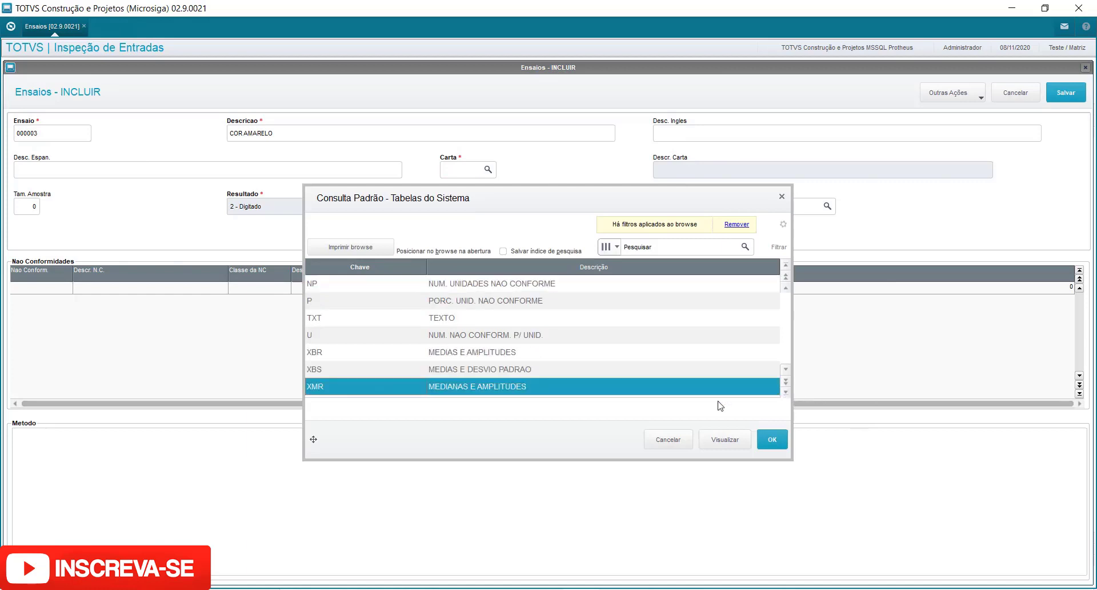
double_click(451, 321)
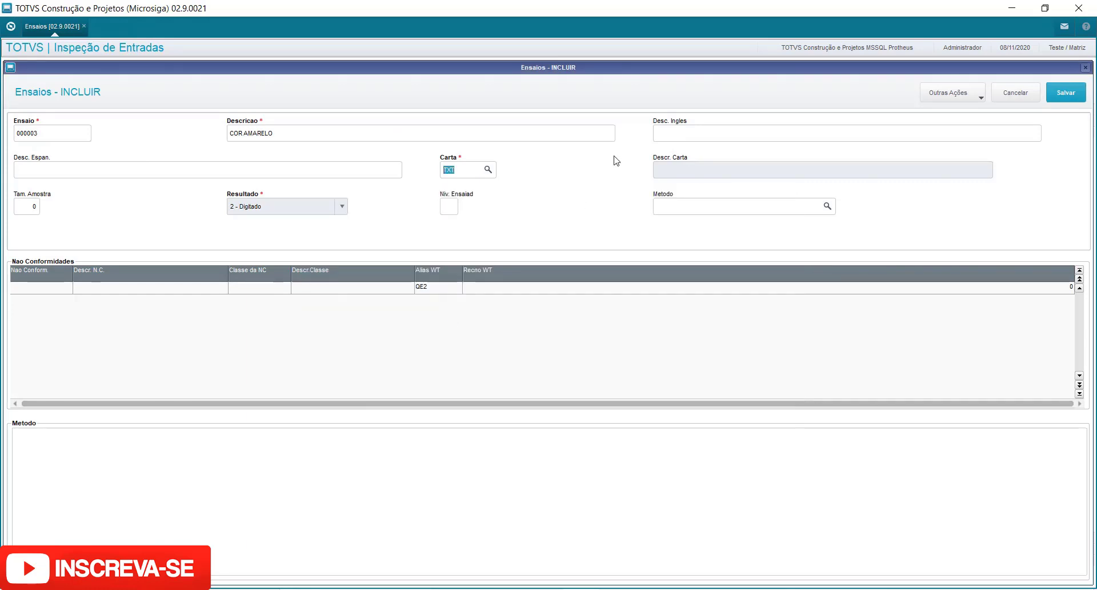
key(Tab)
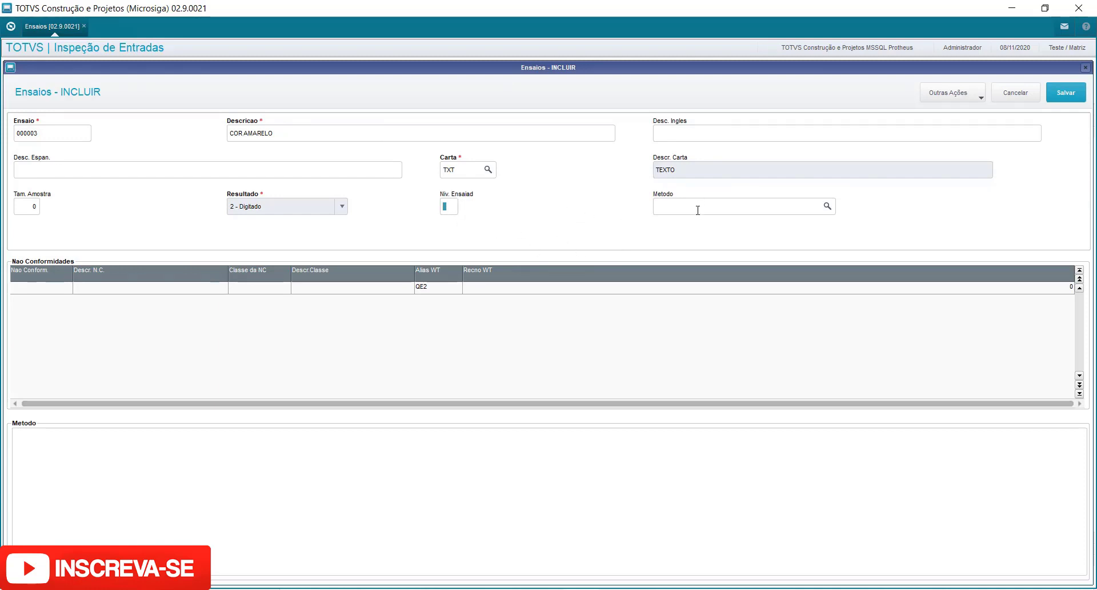
Add non-conformity 0000003 ACABAMENTO DEFEITUOSO to the test's non-conformity list.
click(34, 286)
click(57, 288)
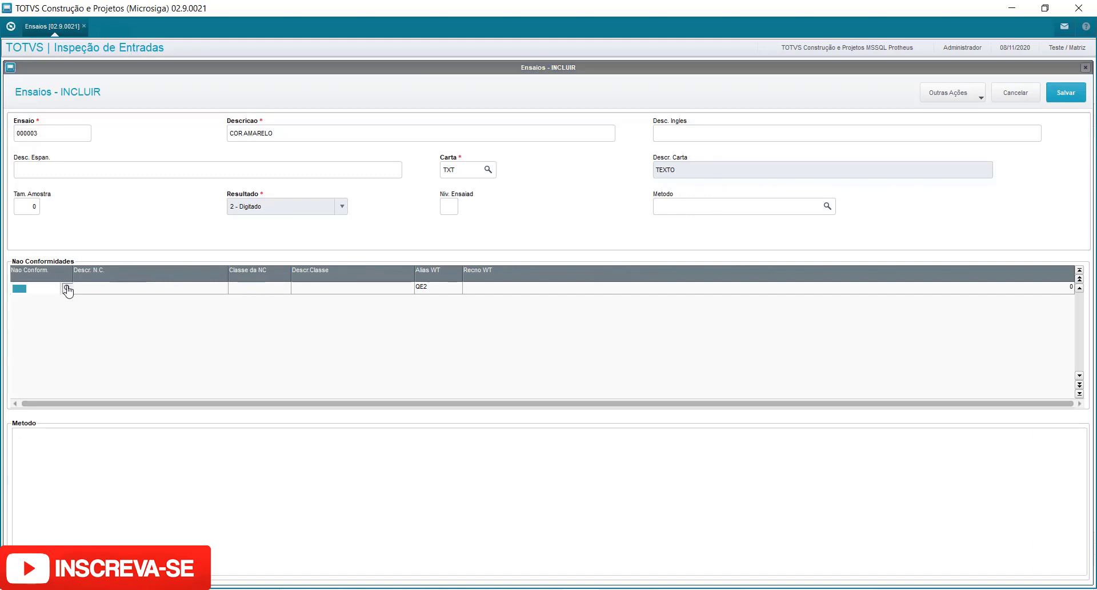
click(67, 289)
click(601, 336)
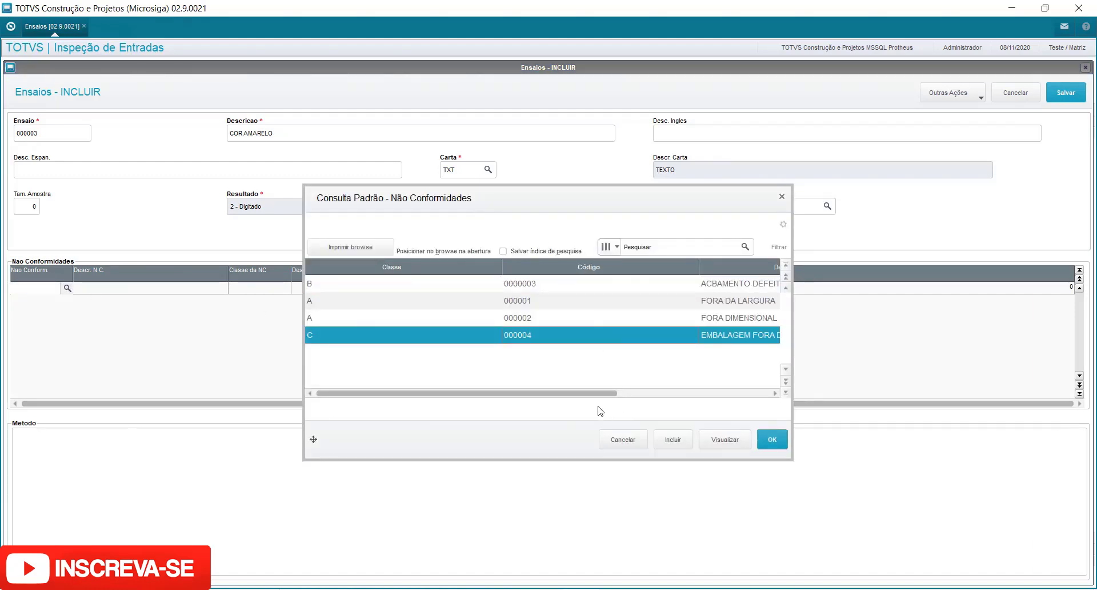
click(689, 393)
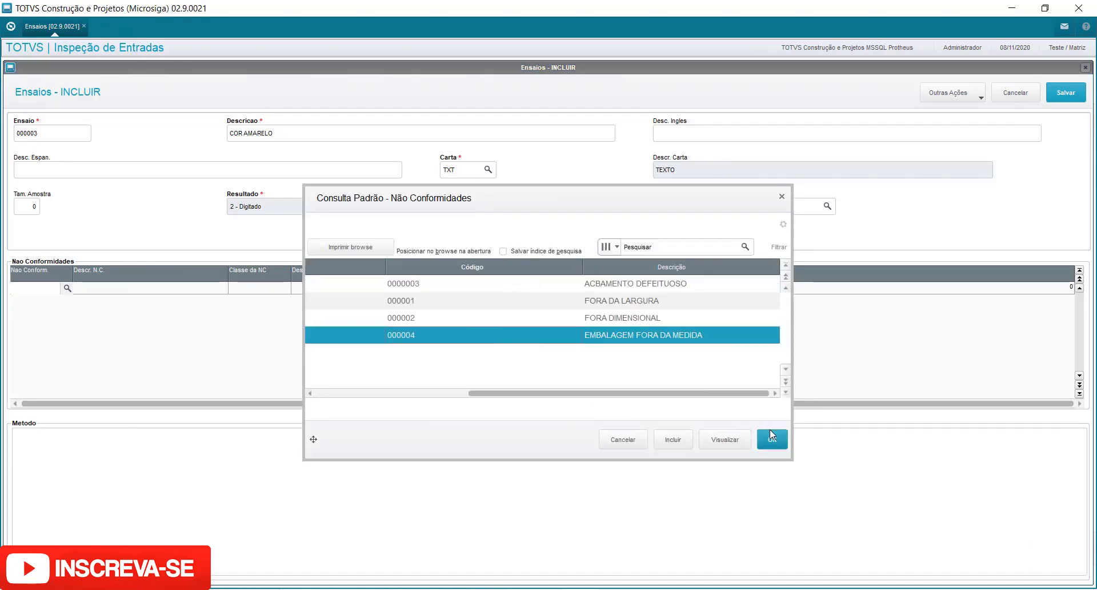
click(653, 289)
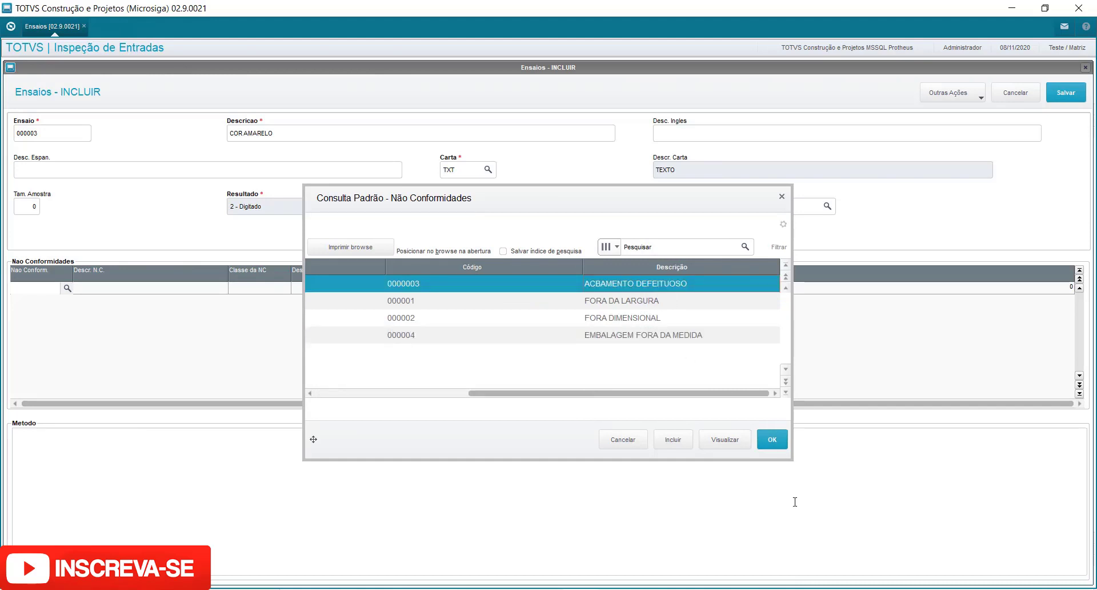
click(772, 440)
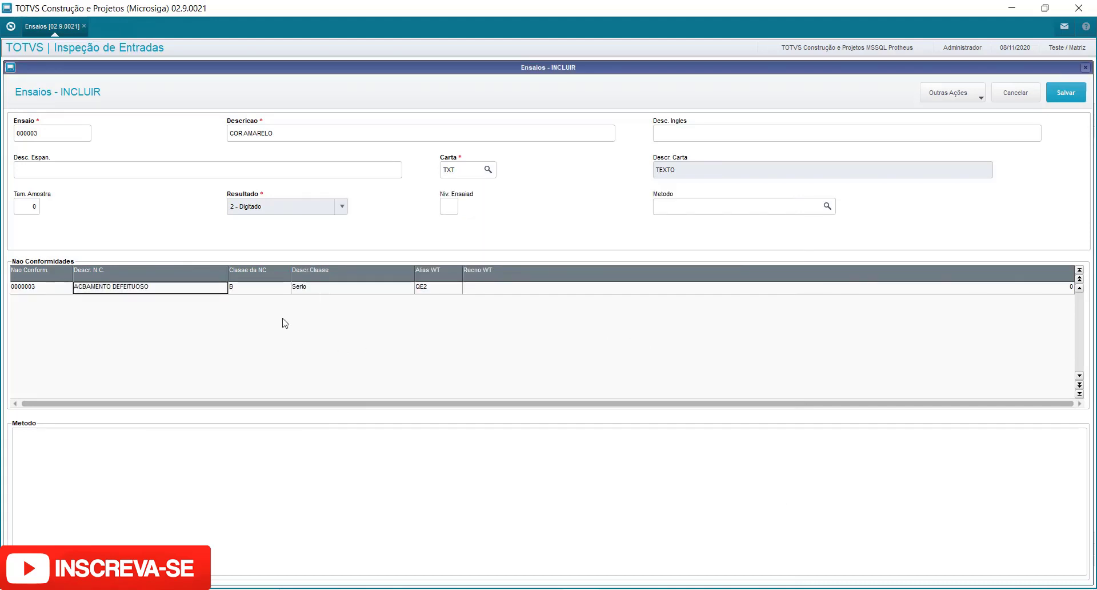
key(Down)
key(Up)
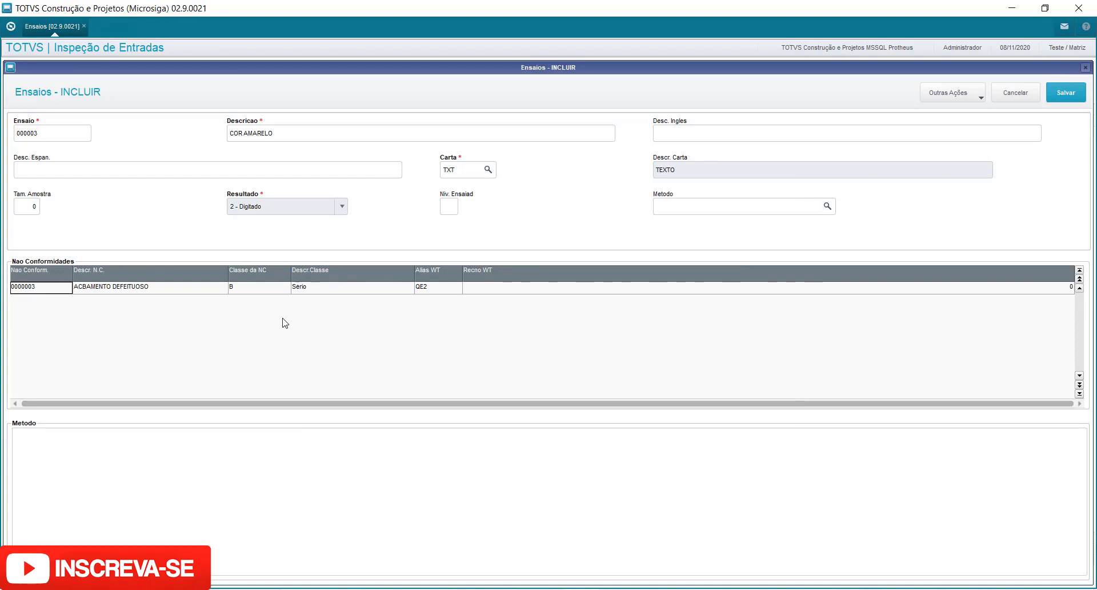
Write the method text "Verificar cor da embalagem ou peça amarelo", save the test and leave the entry form.
click(214, 463)
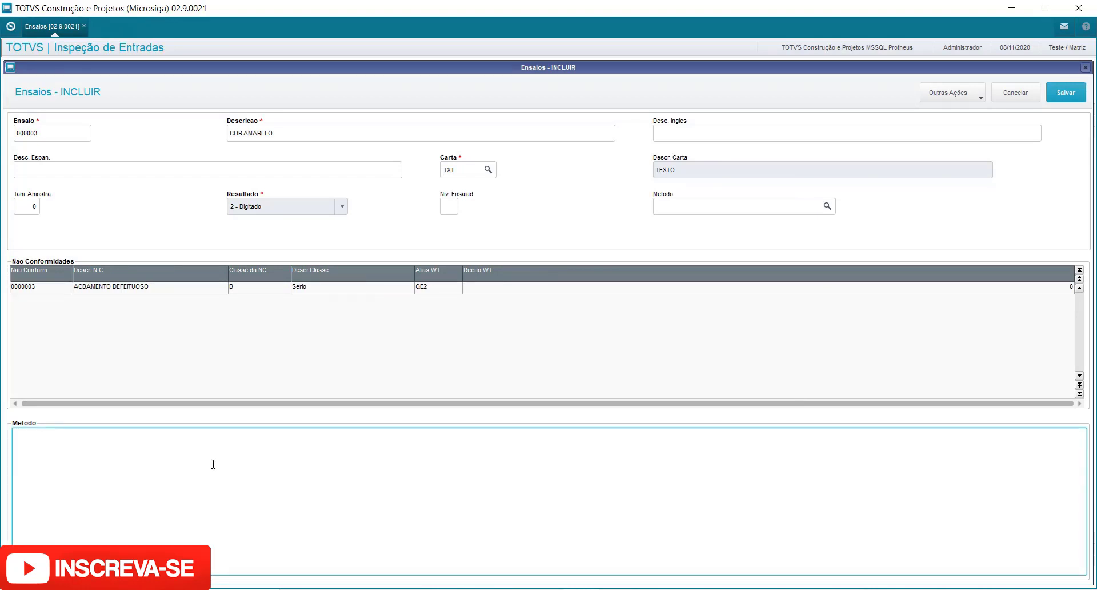
key(Caps_Lock)
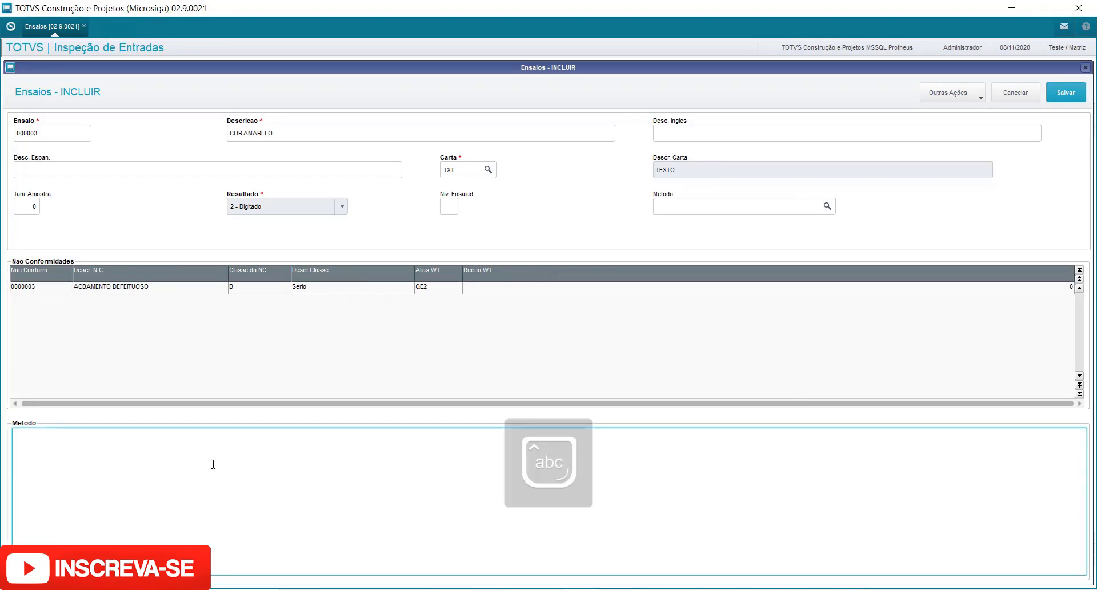
text(Verificar c)
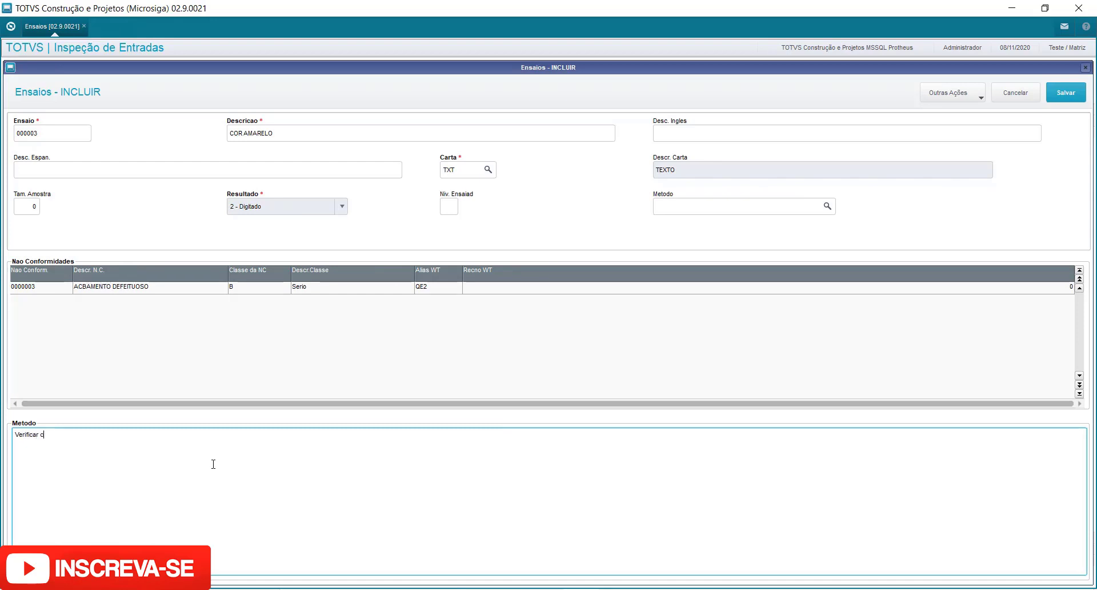
text(or da emb)
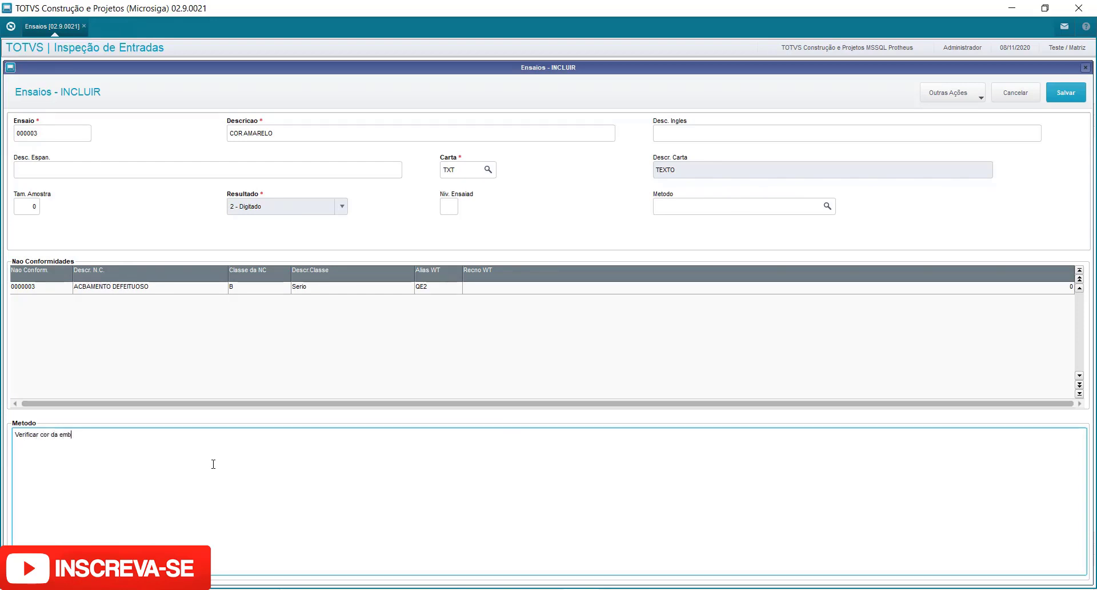
text(alagem ou pela se)
key(BackSpace)
key(BackSpace)
key(BackSpace)
text(ça amarelo)
click(1066, 91)
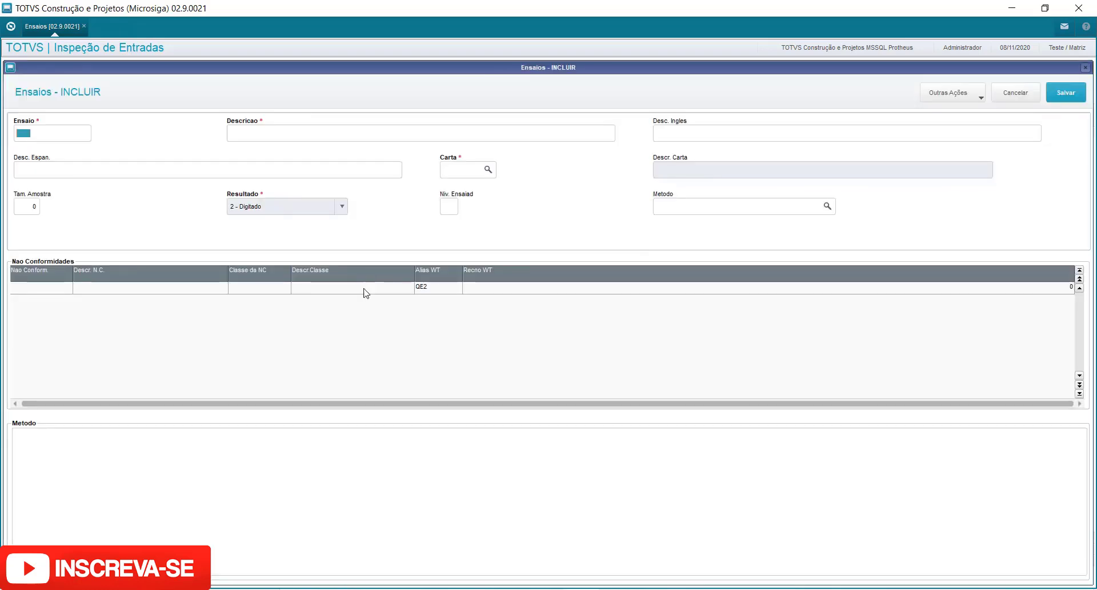
click(1023, 97)
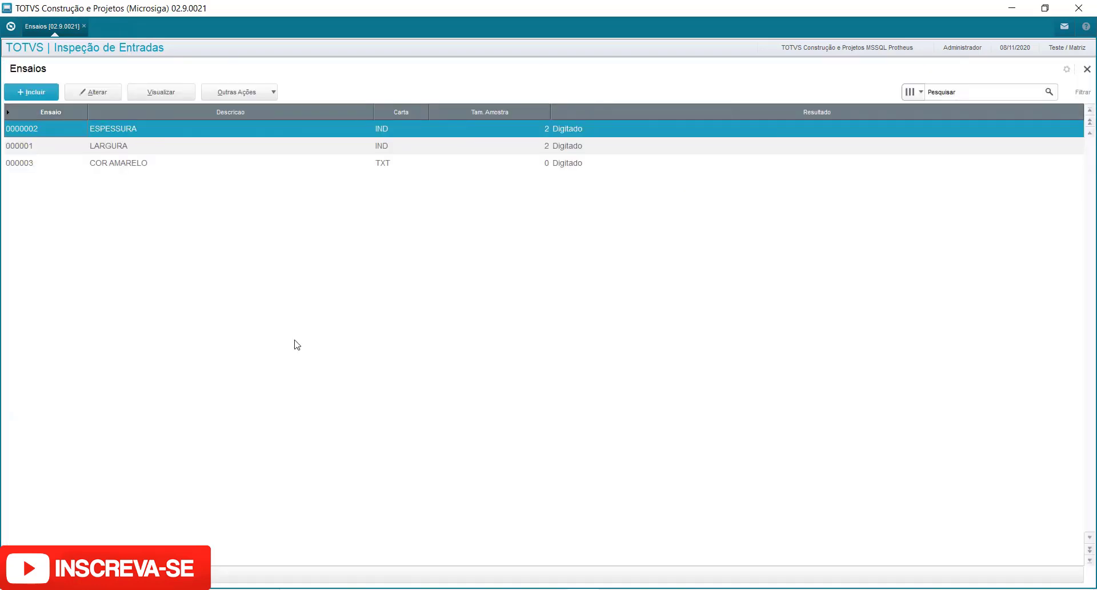